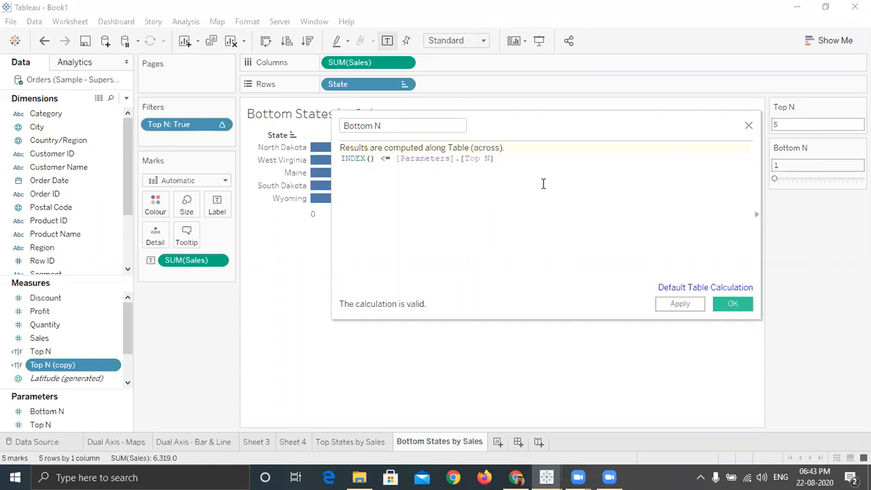
Close the open Bottom N calculation without saving and delete the Bottom N parameter.
click(748, 126)
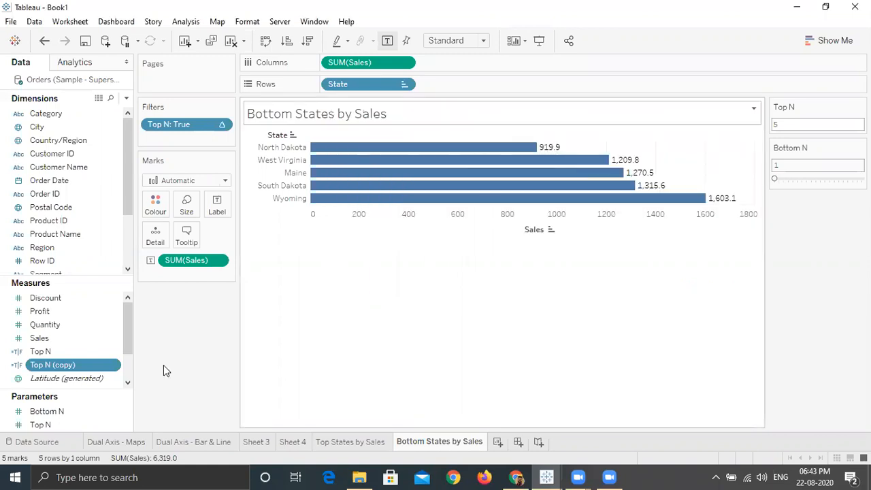
click(128, 416)
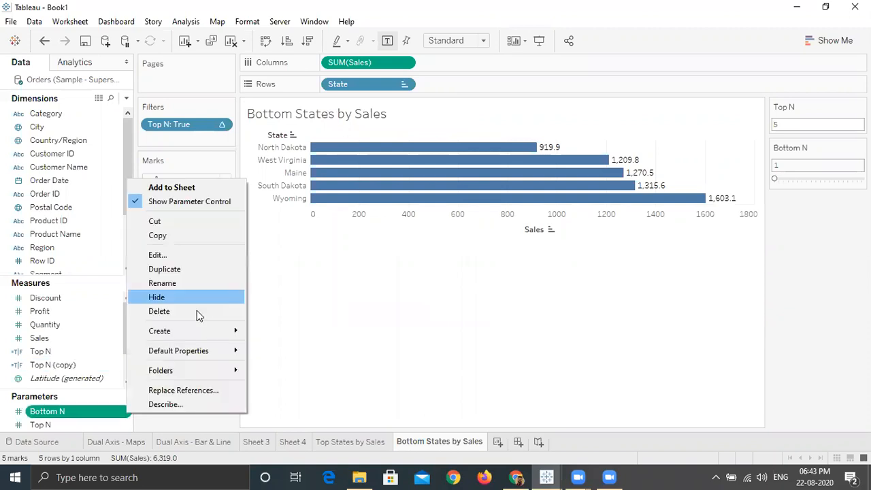
key(Escape)
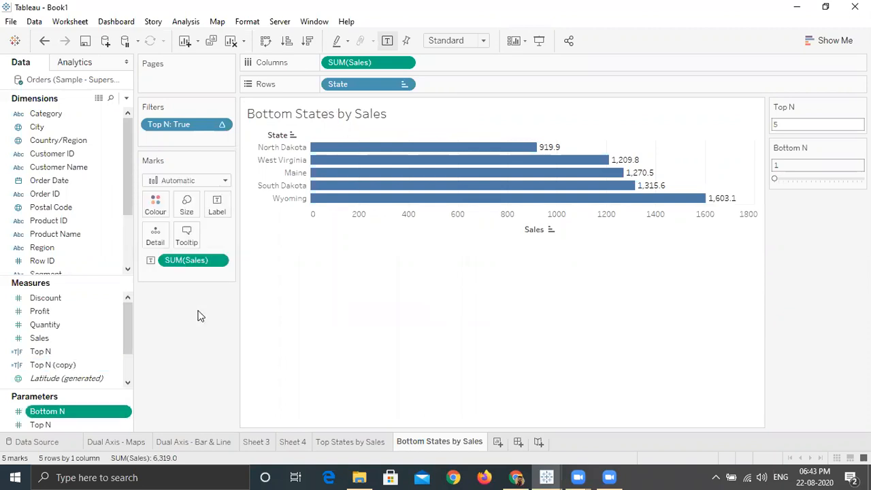
key(Delete)
Delete the Top N (copy) calculated field and the Bottom States by Sales worksheet.
right_click(116, 377)
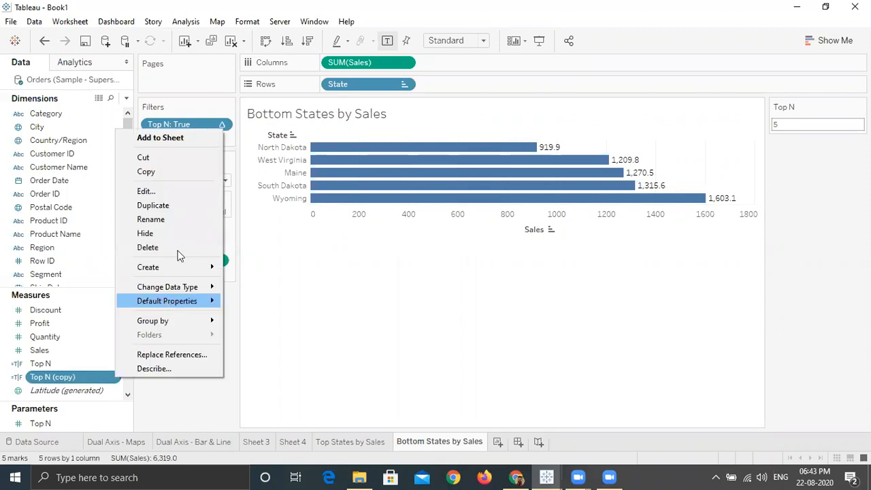
key(Escape)
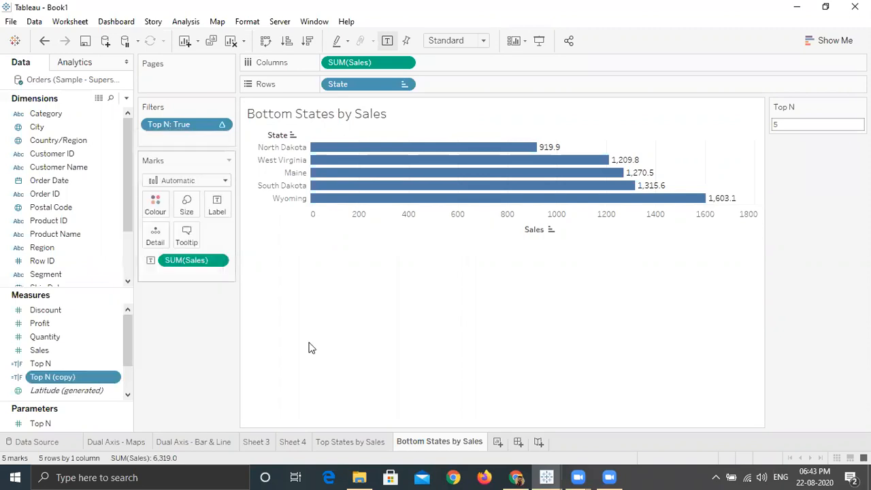
right_click(419, 441)
click(473, 294)
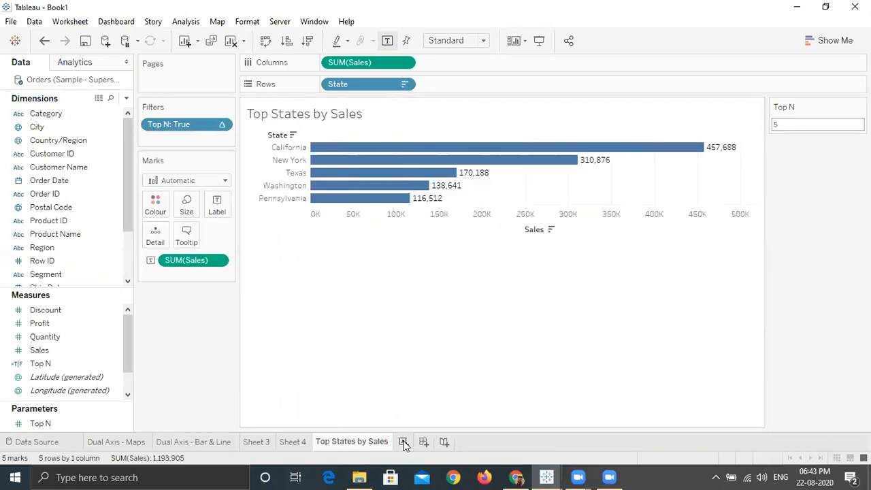
Add a new worksheet and build a bar chart with State on rows and the sum of Sales on columns.
click(403, 442)
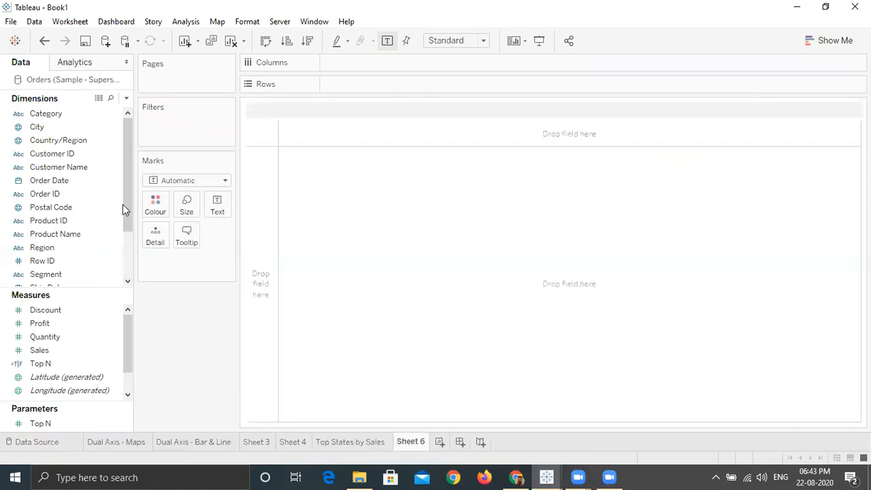
click(127, 262)
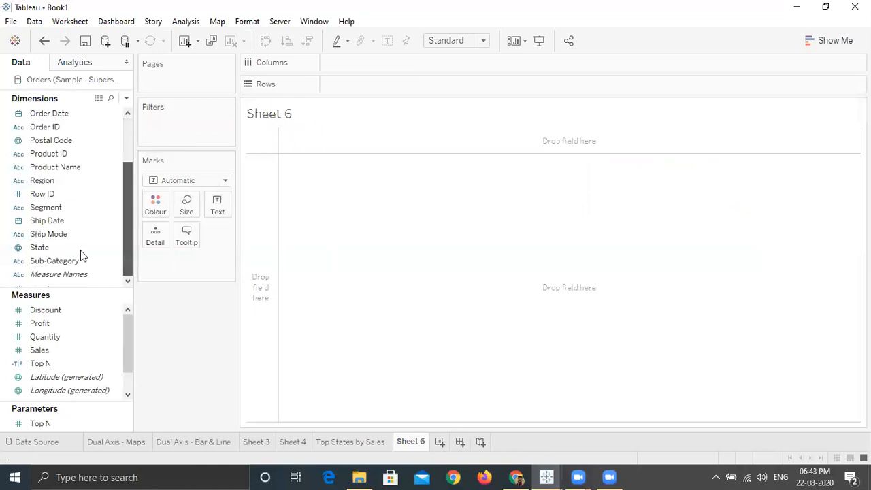
drag(80, 254, 365, 92)
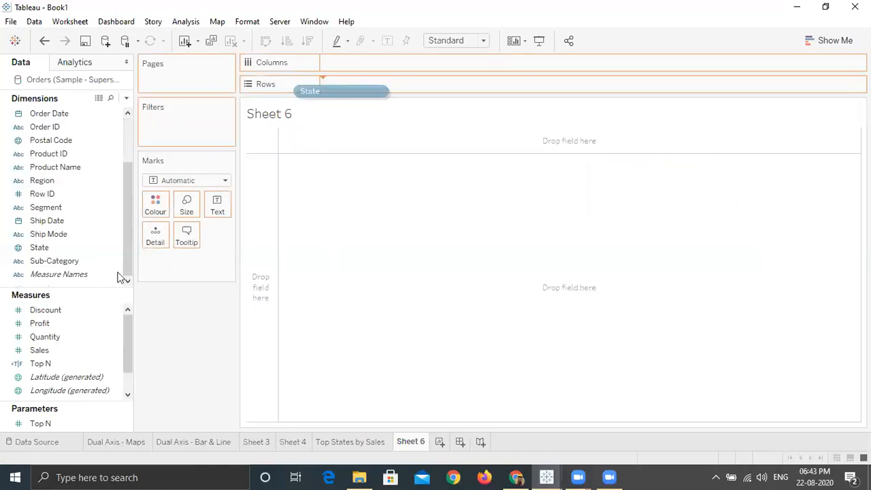
mouse_move(87, 351)
mouse_down()
mouse_move(347, 155)
mouse_move(369, 89)
mouse_move(392, 66)
mouse_up()
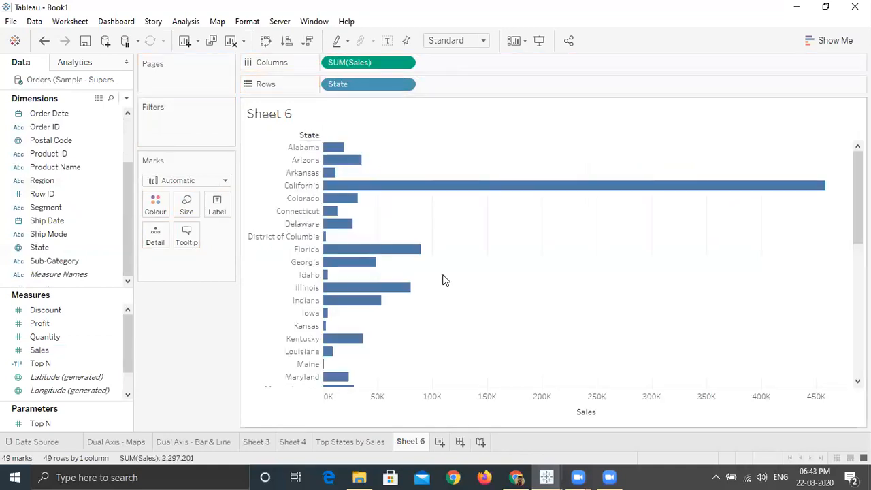
click(114, 350)
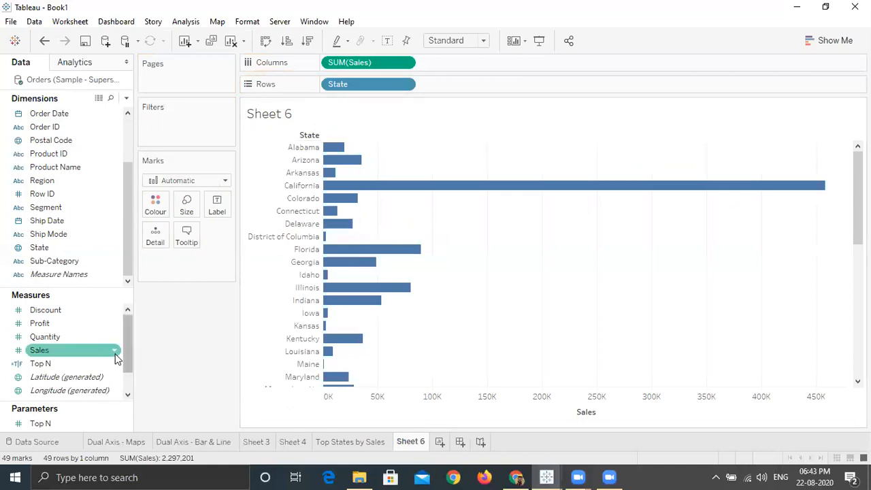
click(436, 172)
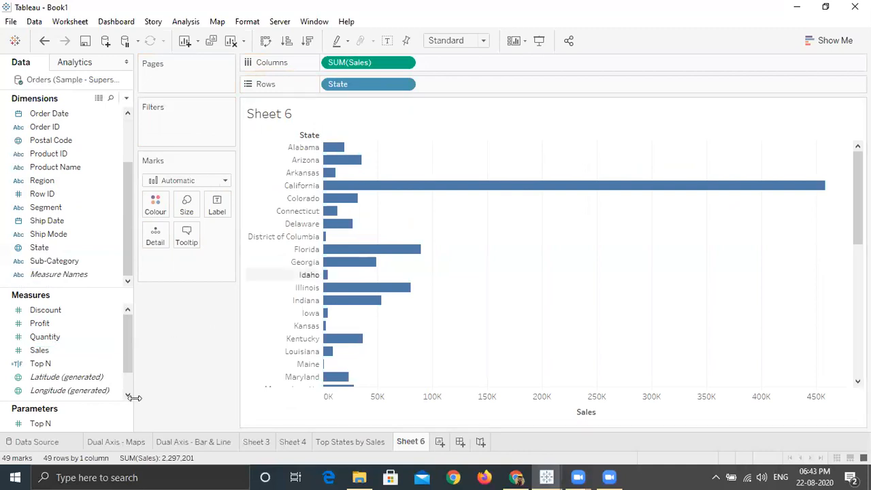
Start a new parameter named Bottom N with the Integer data type.
click(124, 100)
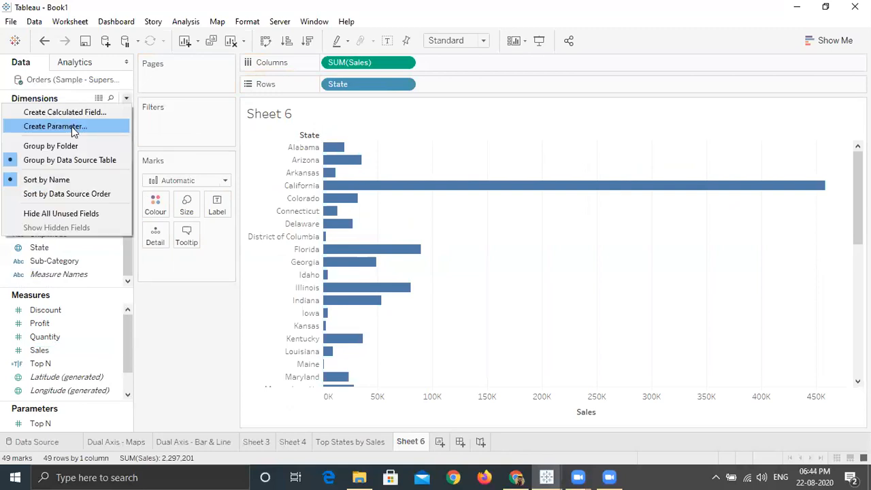
click(72, 126)
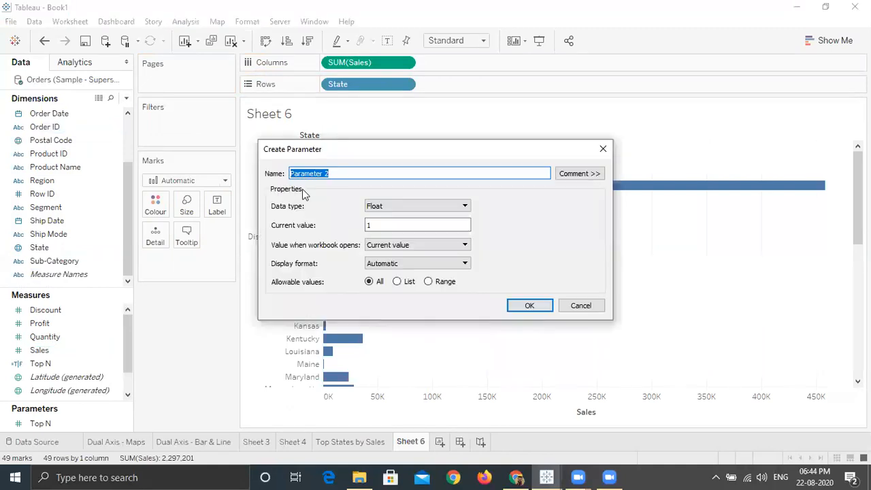
text(Bottom N)
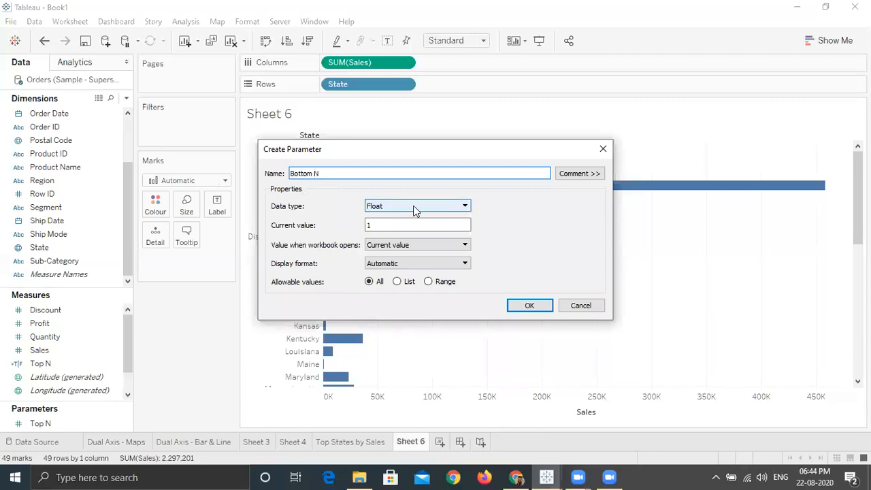
click(415, 209)
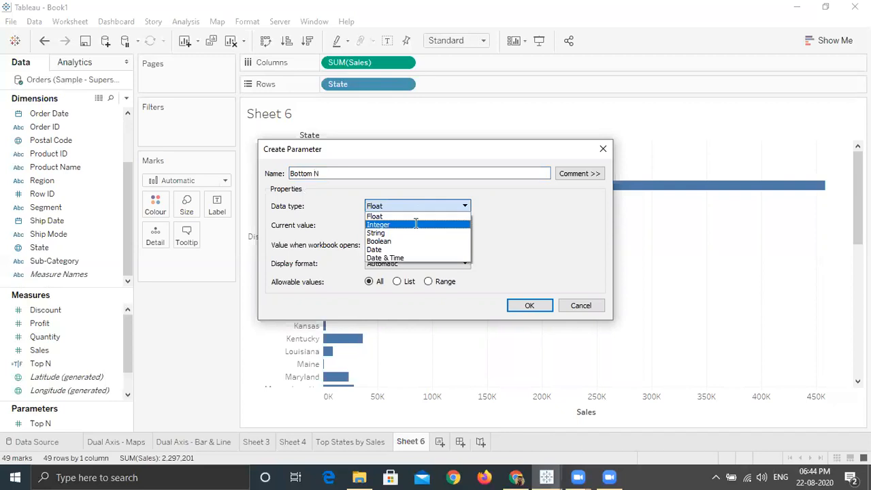
click(400, 226)
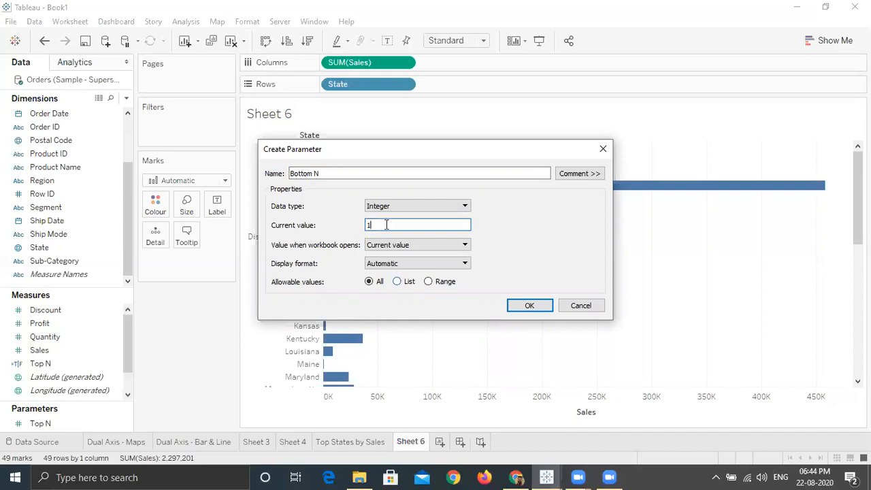
Restrict the parameter to a range from 1 to 10, set its current value to 5, and save it.
click(429, 282)
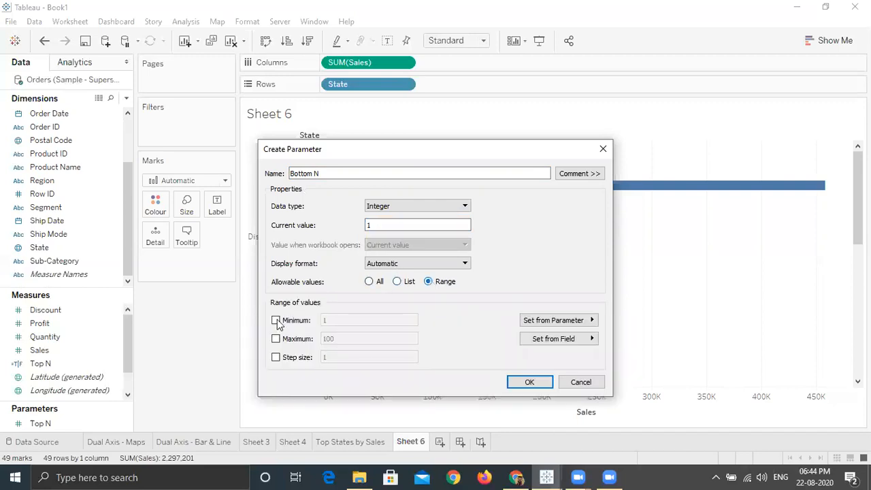
click(275, 320)
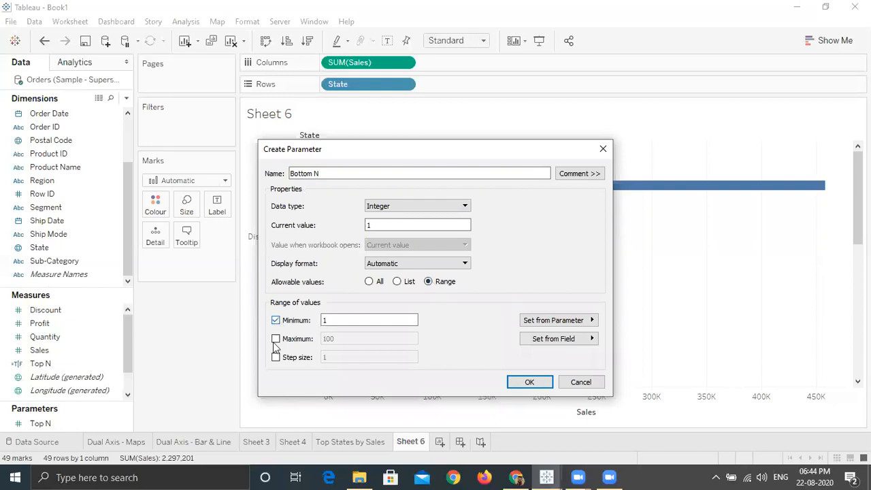
click(276, 339)
click(338, 338)
key(BackSpace)
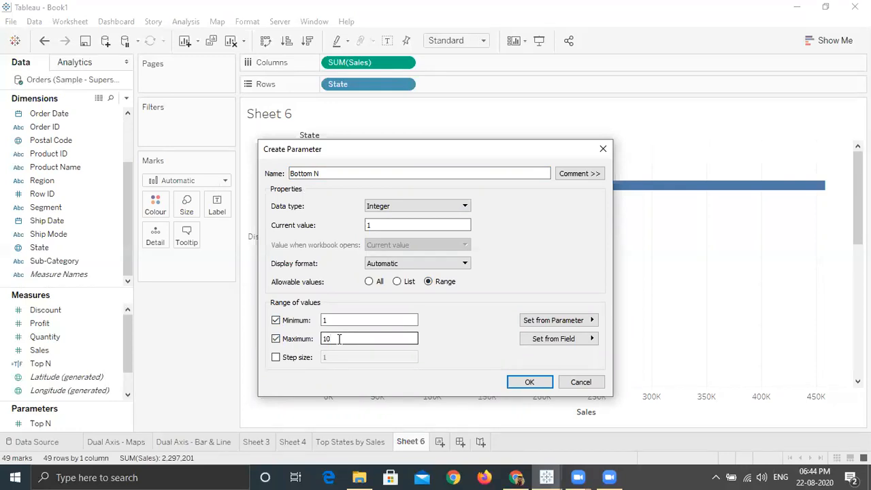
click(415, 223)
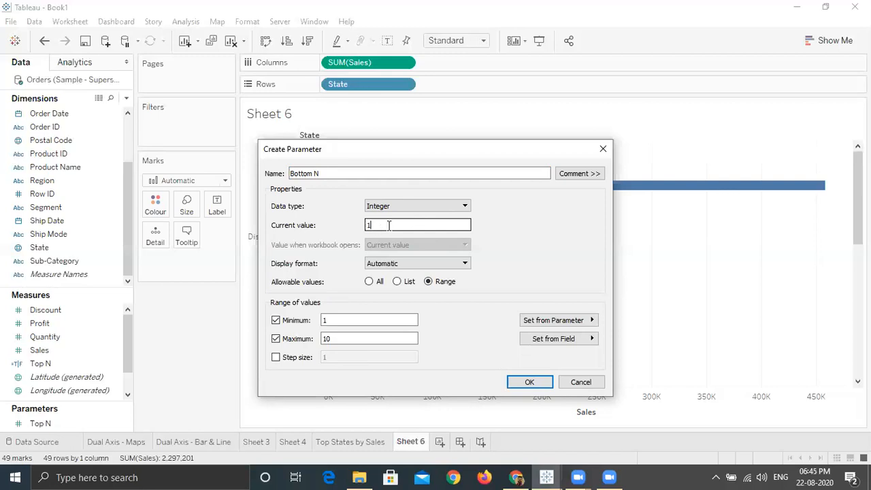
text(5)
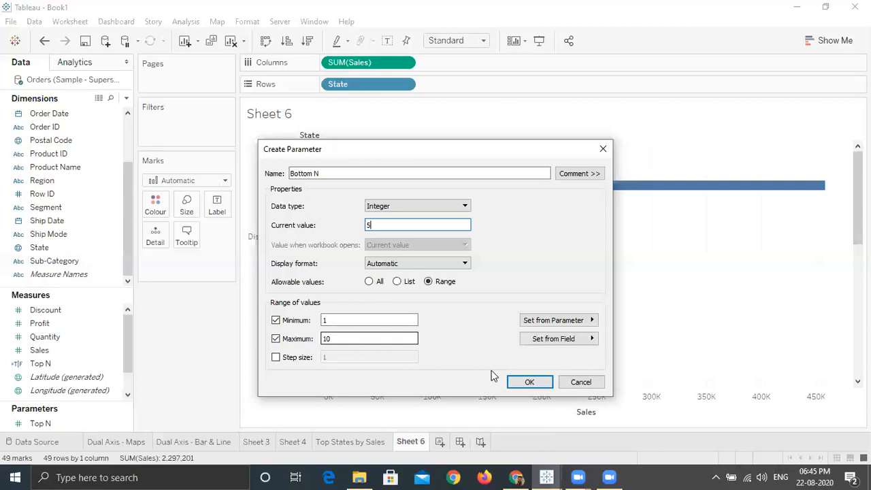
click(530, 383)
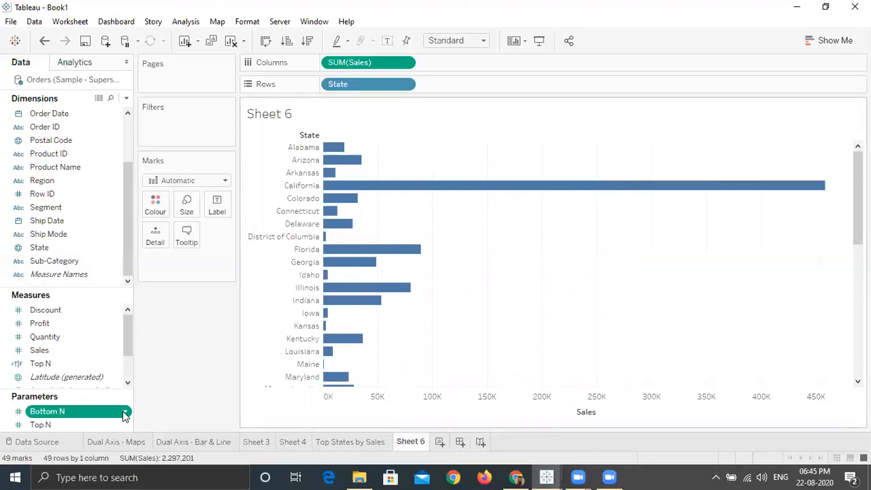
Show the Bottom N parameter control on the sheet and try several slider values, finishing at 5.
click(124, 412)
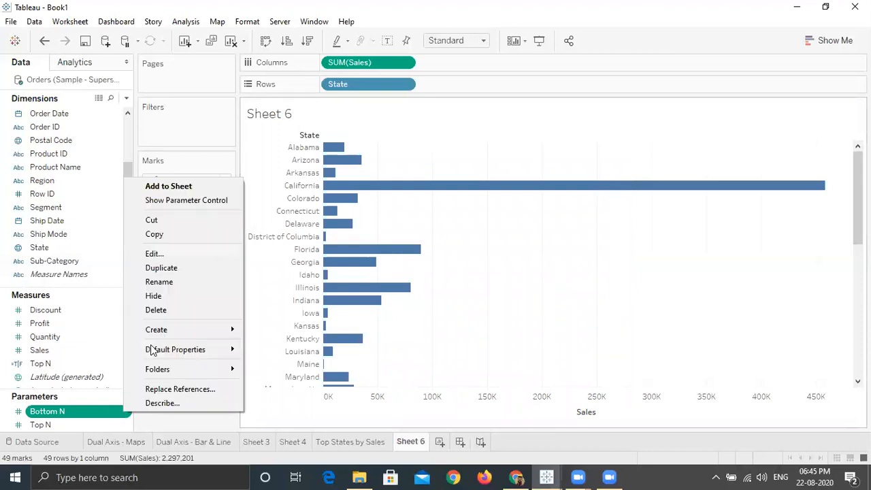
click(185, 200)
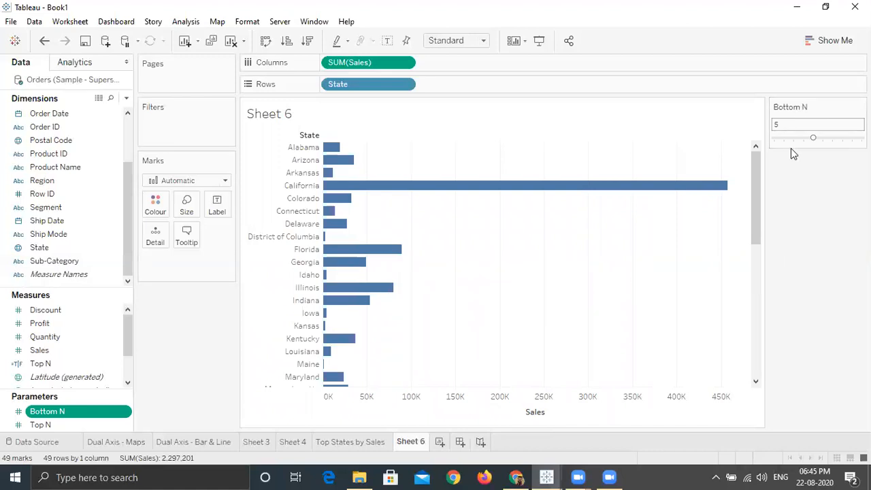
drag(815, 139, 834, 138)
click(845, 139)
click(780, 139)
click(778, 140)
click(820, 139)
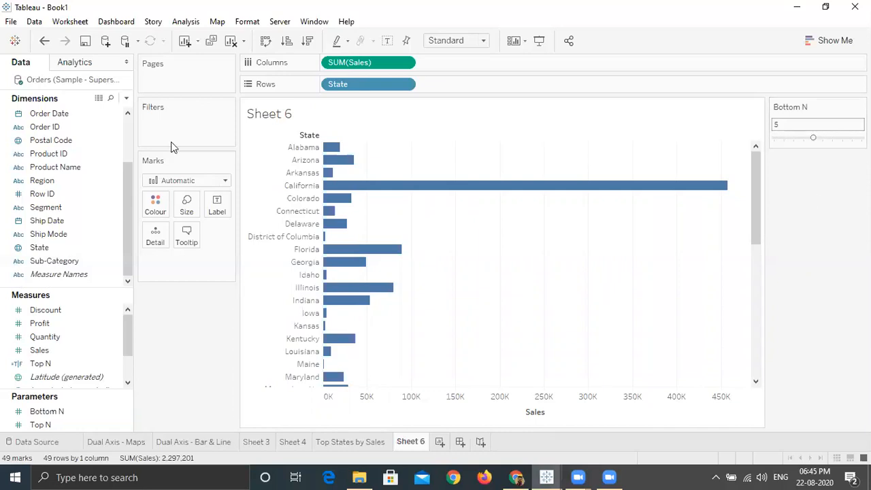
Create a calculated field named Bottom N and begin its formula with the INDEX() function.
click(127, 99)
click(64, 112)
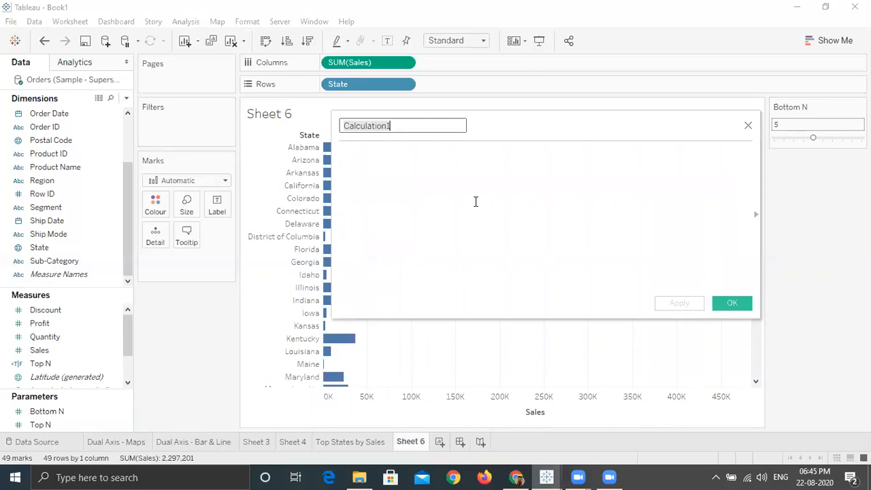
text(Botto)
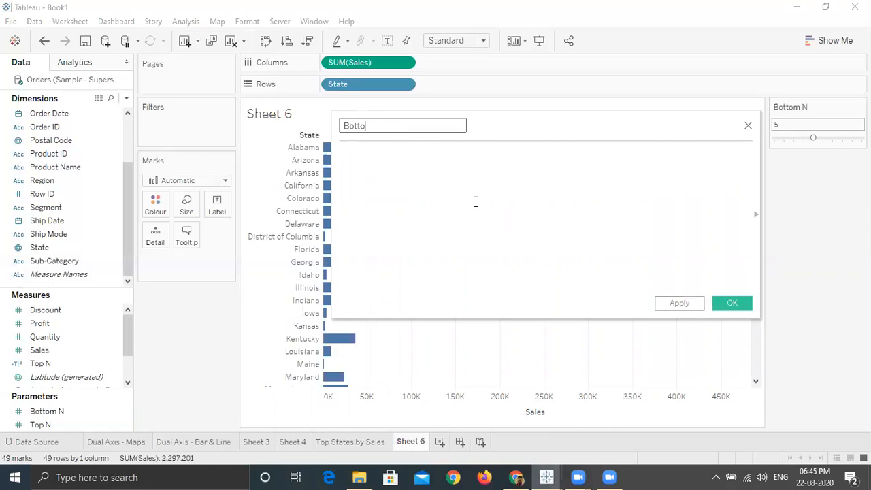
text(m N)
click(431, 192)
text(inde)
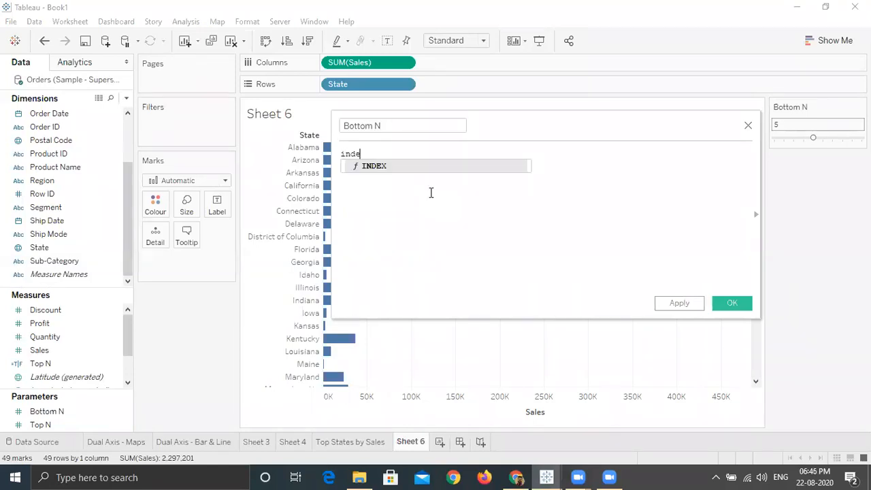
key(Return)
text(<=)
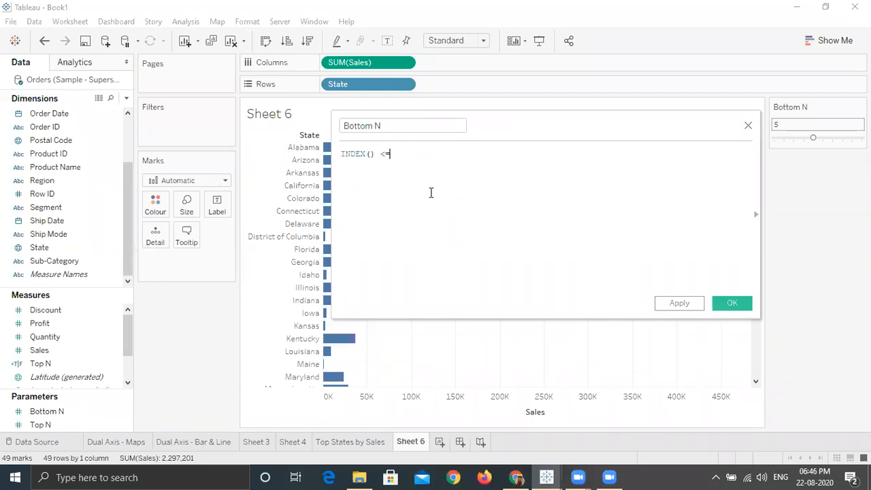
key(BackSpace)
key(BackSpace)
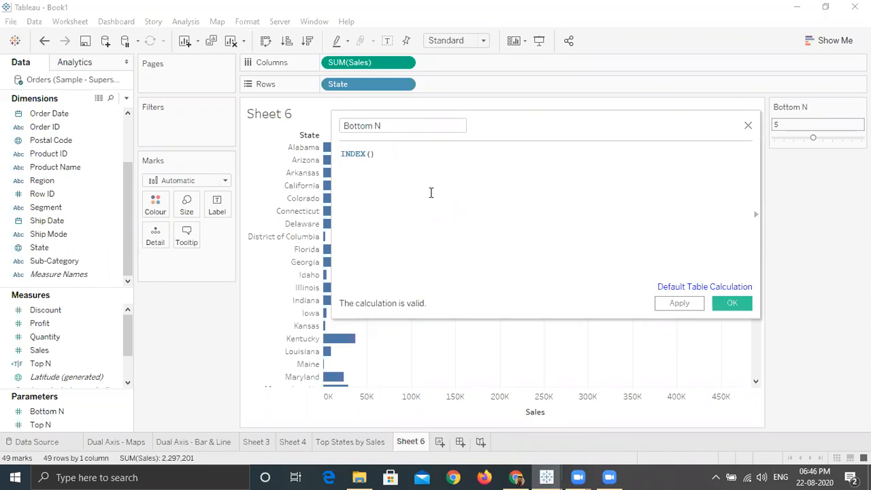
text(>)
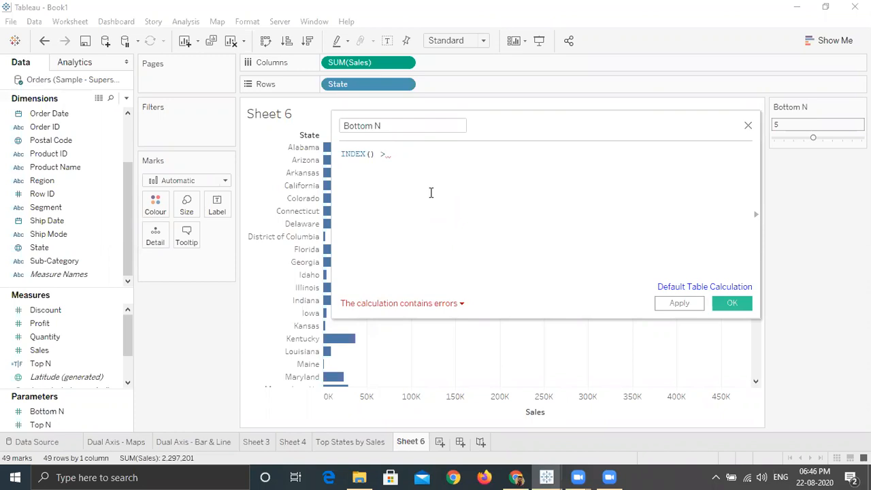
key(BackSpace)
key(BackSpace)
key(BackSpace)
Complete the formula as INDEX() <= [Bottom N], referencing the parameter, and save the calculated field.
text(<)
text(=)
text( to)
click(440, 280)
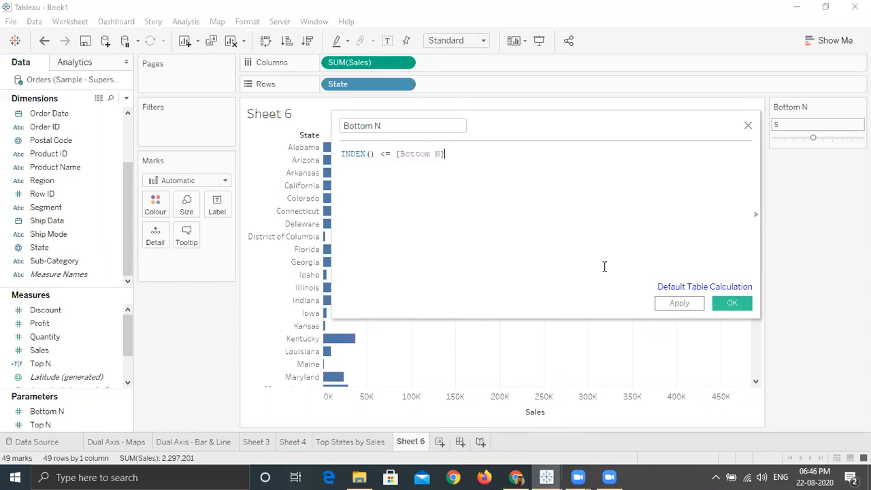
click(731, 302)
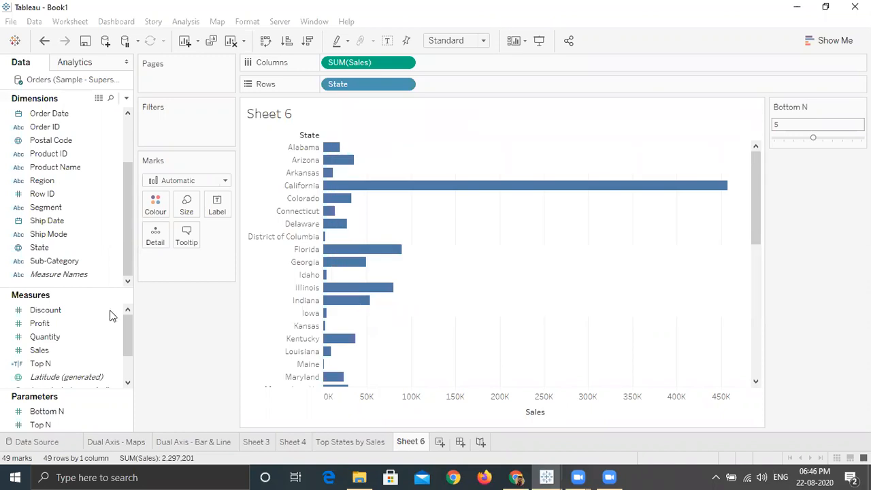
Filter the sheet by the Bottom N calculated field, keeping only True, and sort the states by ascending sales.
drag(73, 310, 197, 121)
drag(192, 122, 191, 121)
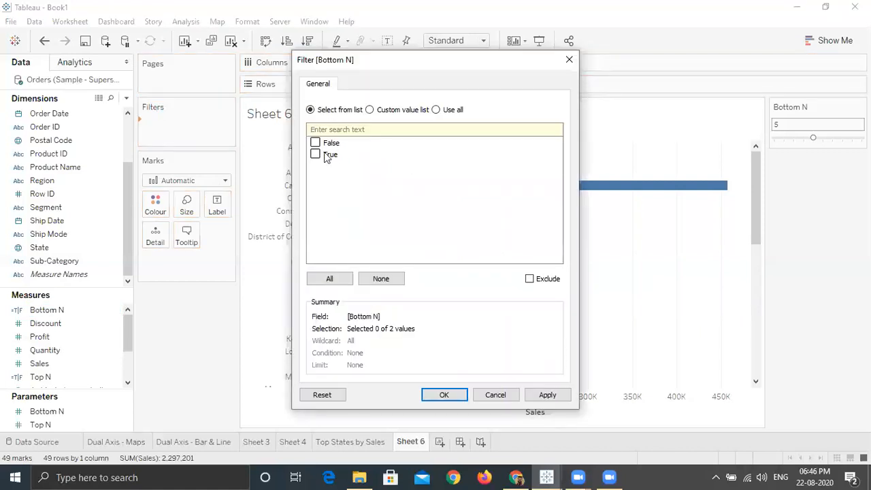
click(315, 156)
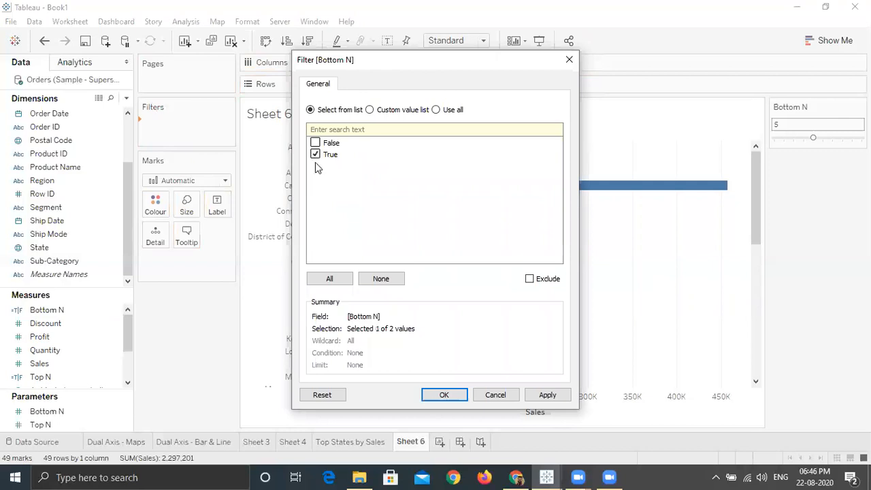
click(444, 395)
click(287, 42)
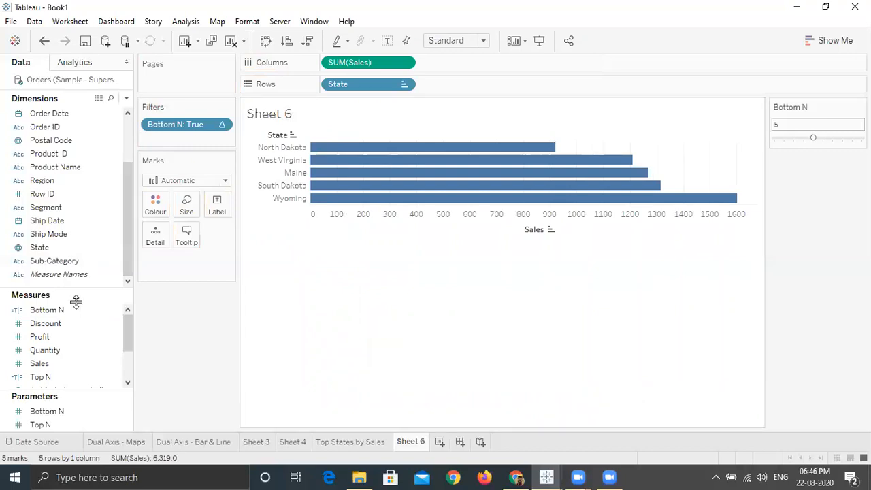
Label the bars with Sales and try Bottom N parameter values 6 and 8, finishing at 3.
drag(63, 358, 212, 207)
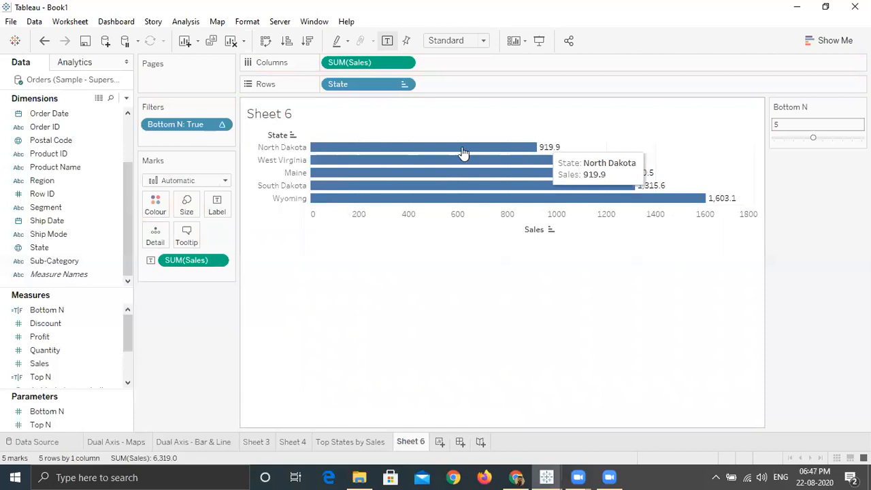
click(823, 139)
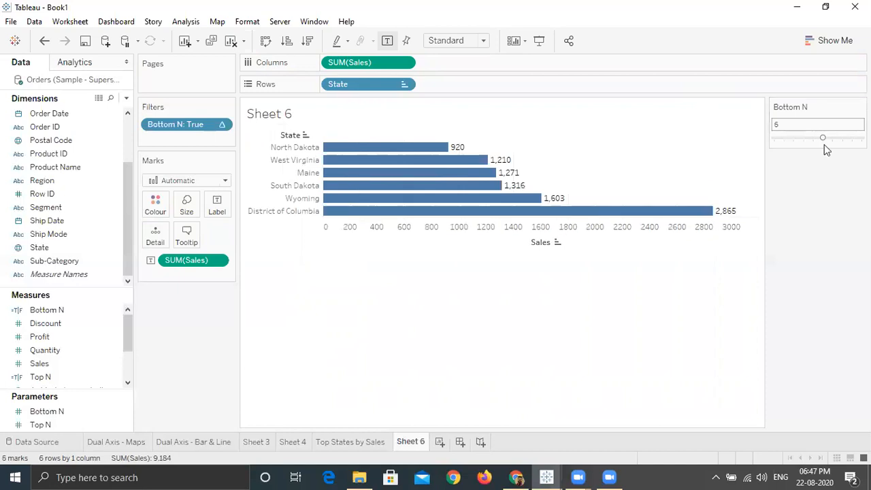
click(841, 139)
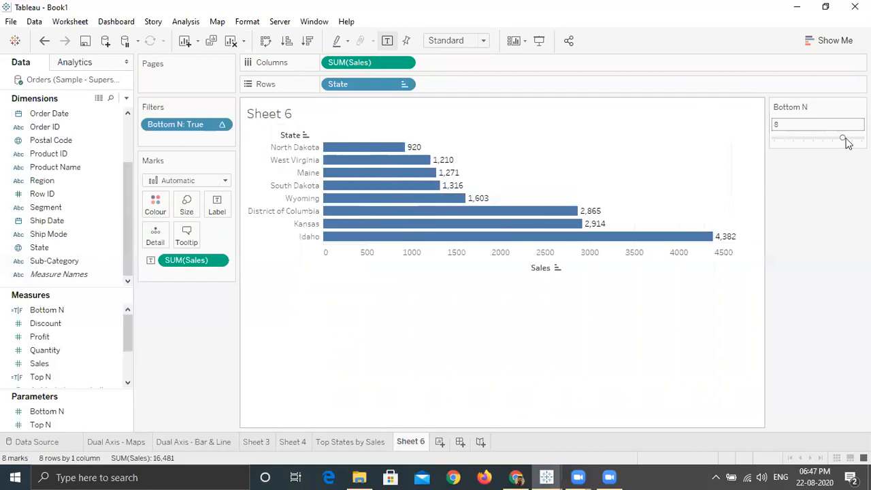
click(803, 138)
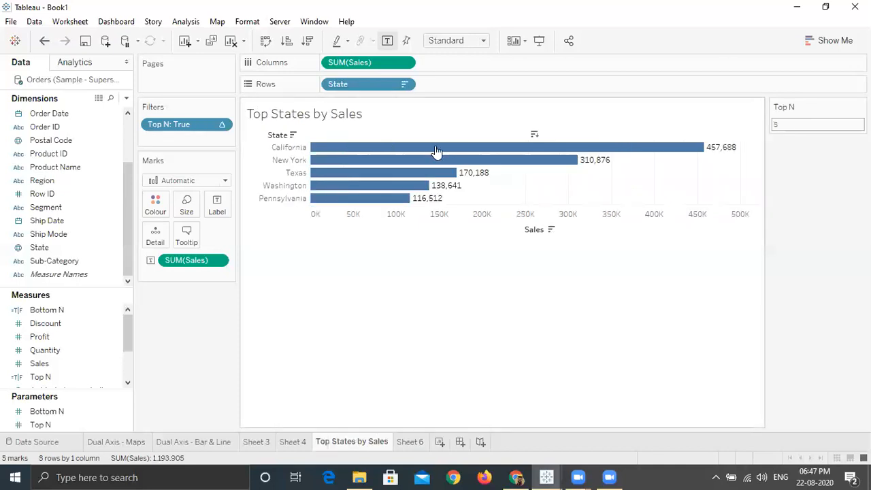
Review the Top States by Sales, Dual Axis - Maps and Dual Axis - Bar & Line sheets.
mouse_move(439, 150)
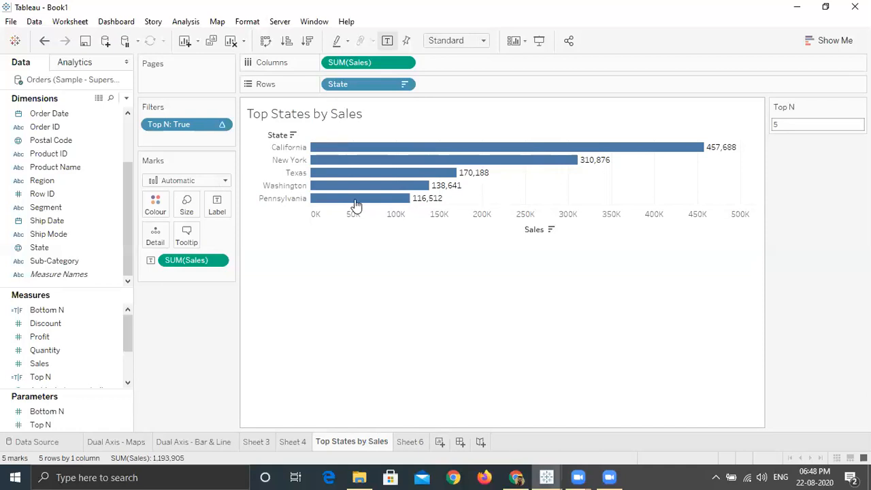
mouse_move(359, 205)
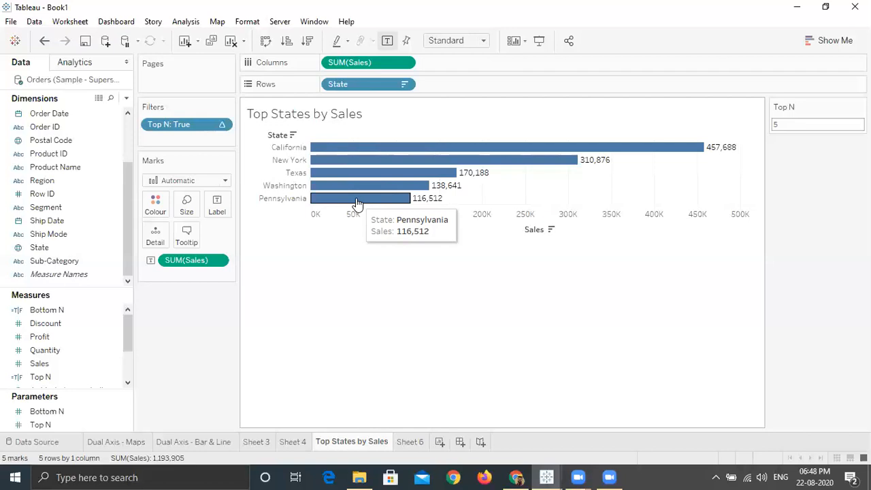
click(113, 443)
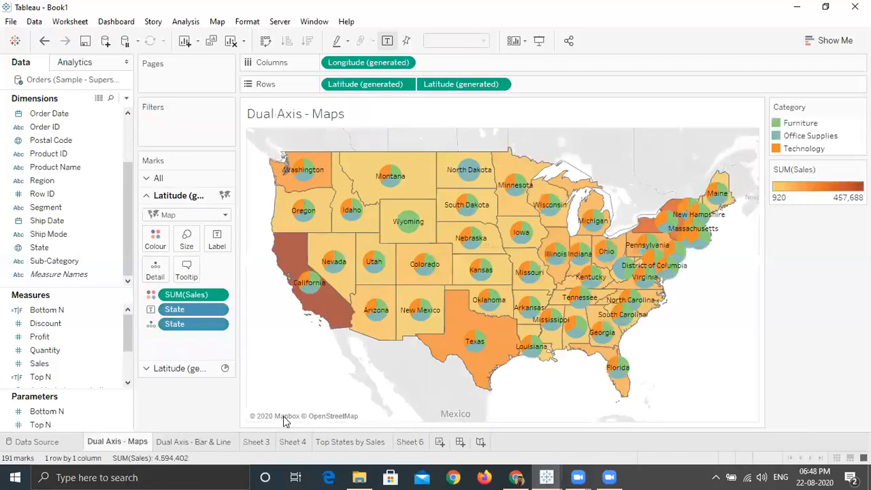
click(196, 441)
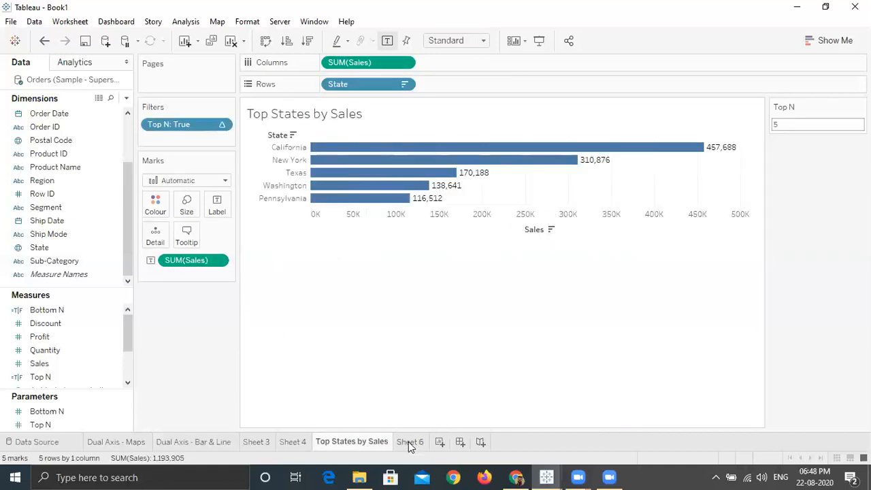
Rename Sheet 6 as Bottom States by Sales.
click(411, 442)
double_click(411, 442)
text(Bo)
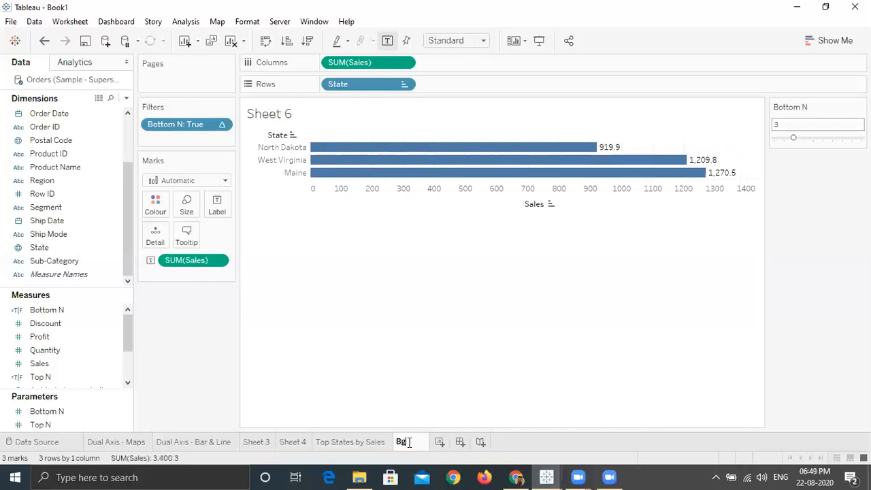
text(ttom States by)
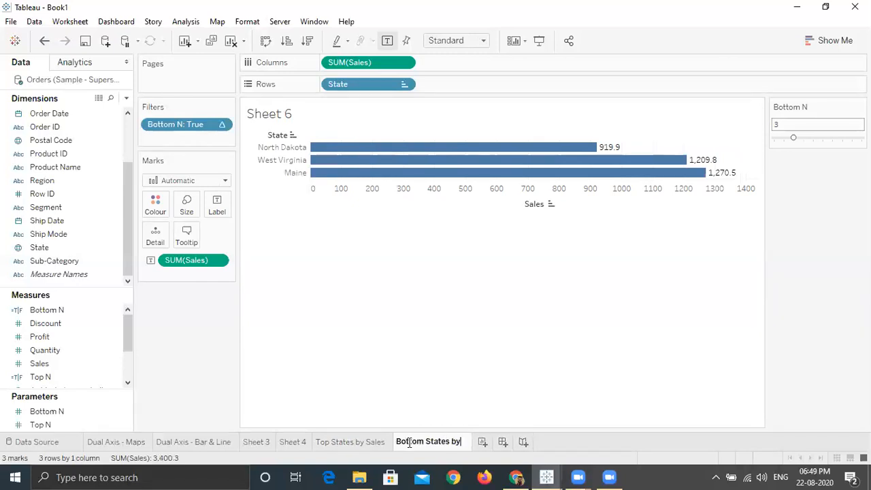
text( Sales)
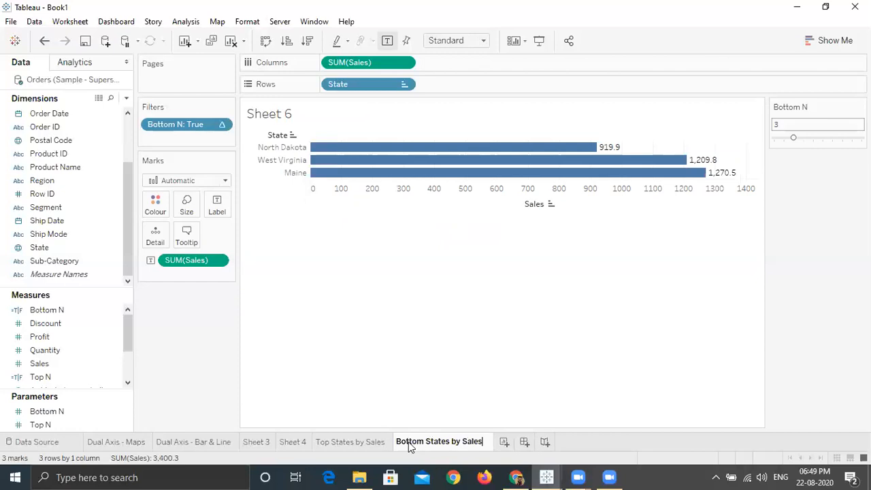
key(Return)
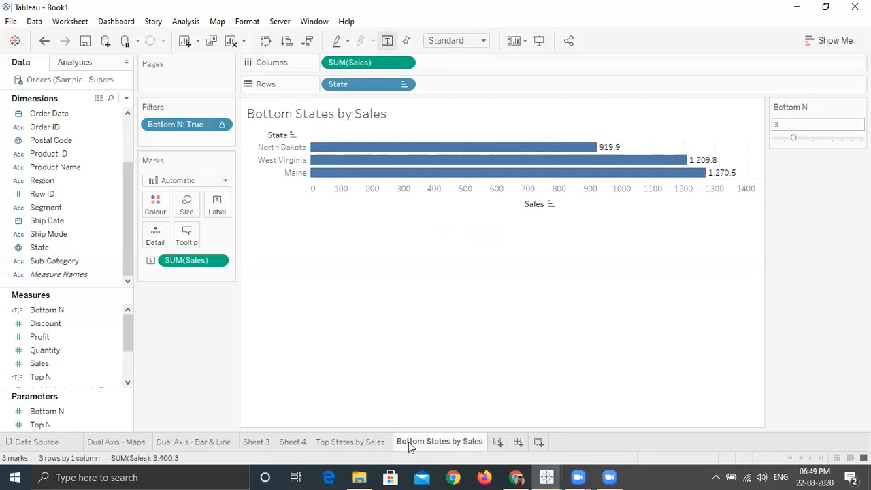
Look over Sheet 4 and Sheet 3 and preview the Bottom States by Sales sheet.
click(307, 439)
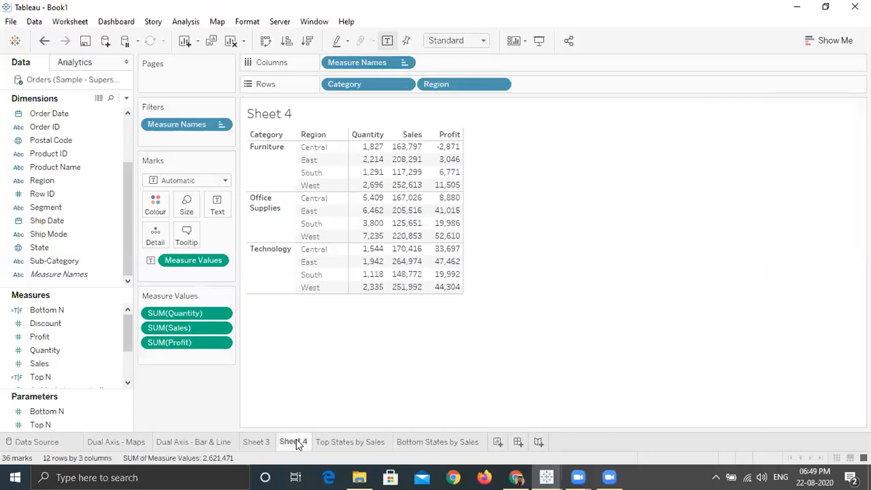
click(256, 443)
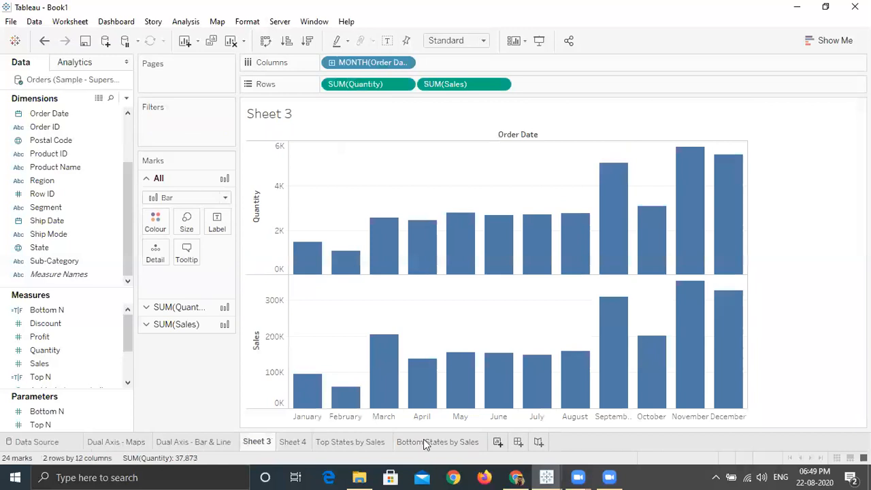
mouse_move(425, 443)
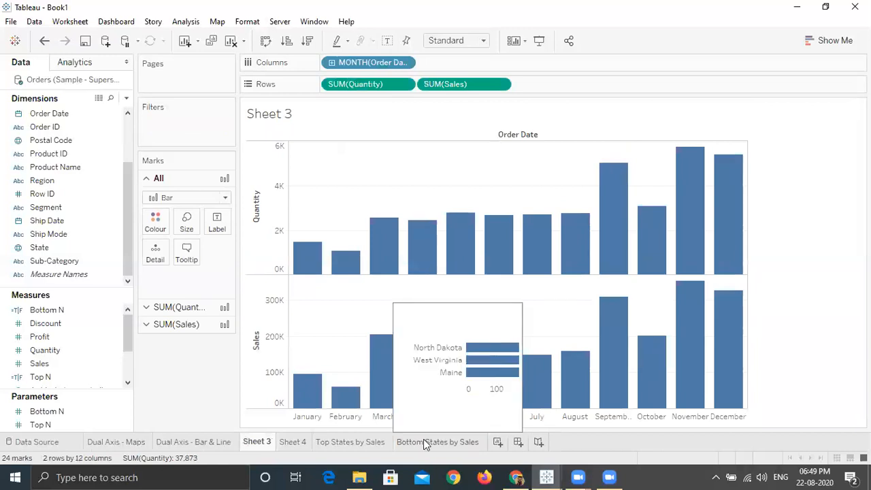
Create a new dashboard and name it Sales Performance.
click(519, 444)
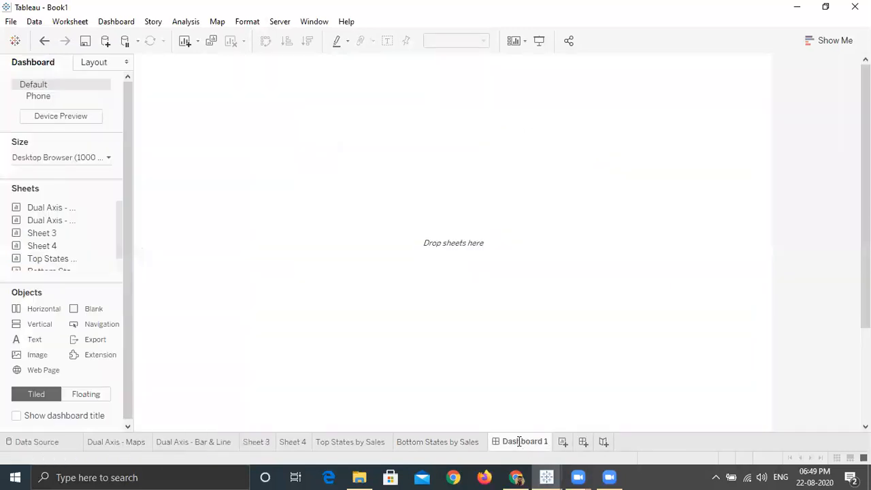
double_click(519, 442)
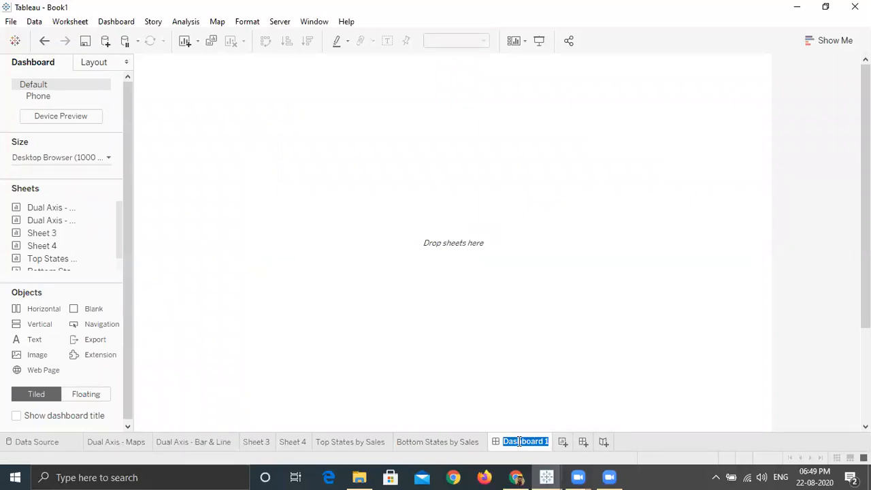
text(Ex)
key(BackSpace)
key(BackSpace)
text(P)
key(BackSpace)
text(Sales Performance)
click(201, 212)
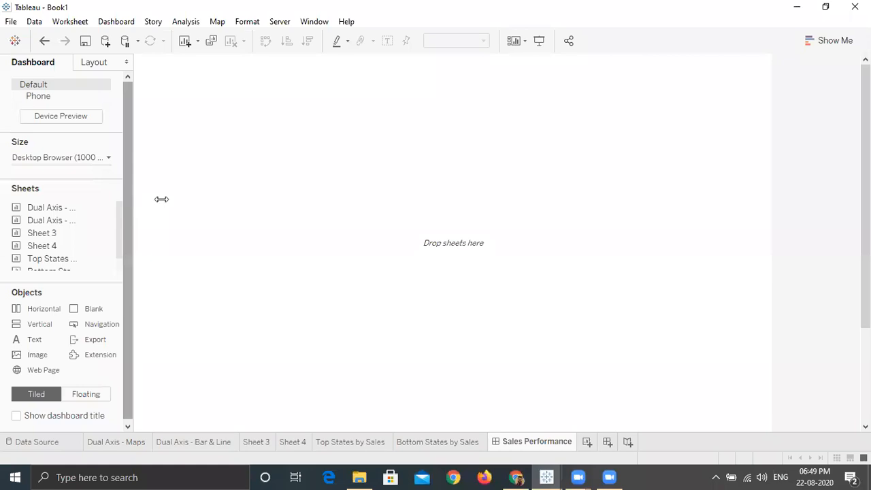
Widen the dashboard side pane so the full sheet names can be read, and look through the available sheets.
drag(161, 199, 172, 203)
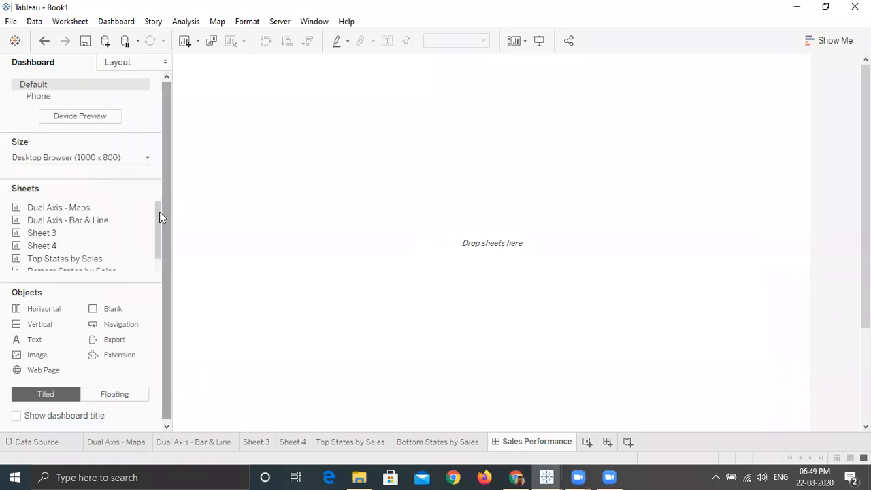
scroll(89, 201, down, 1)
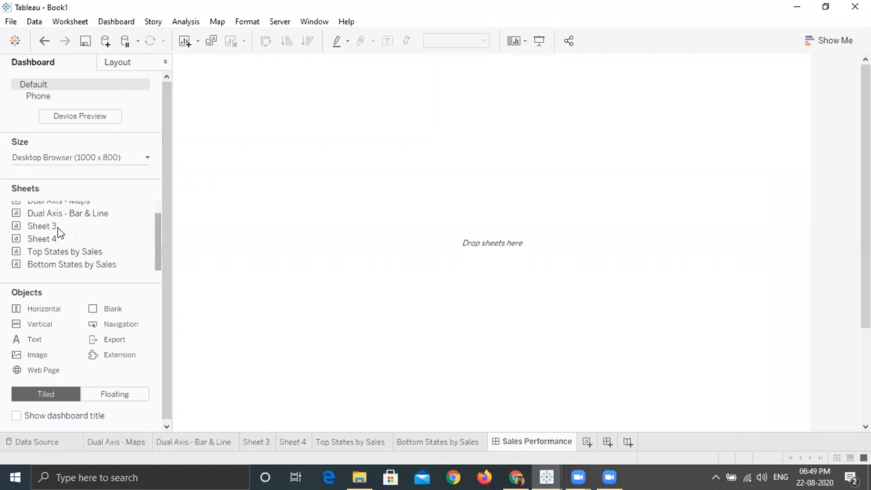
scroll(58, 233, up, 1)
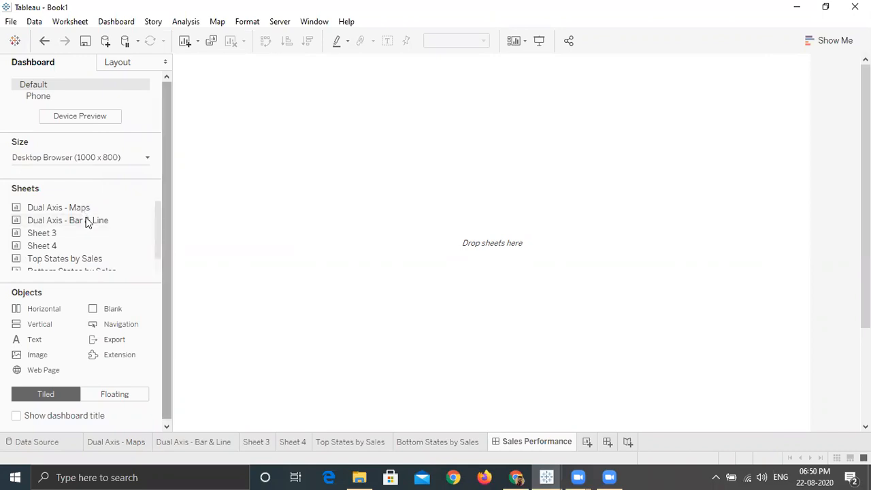
mouse_move(87, 222)
mouse_move(83, 259)
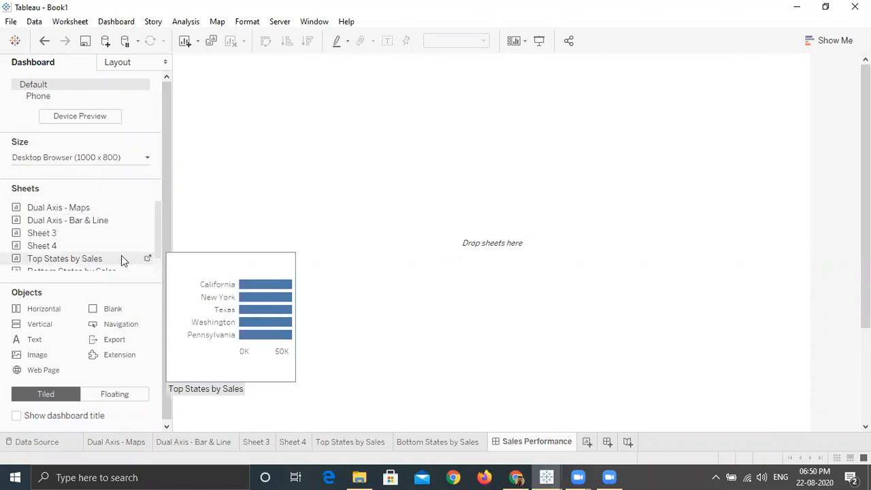
scroll(121, 255, down, 1)
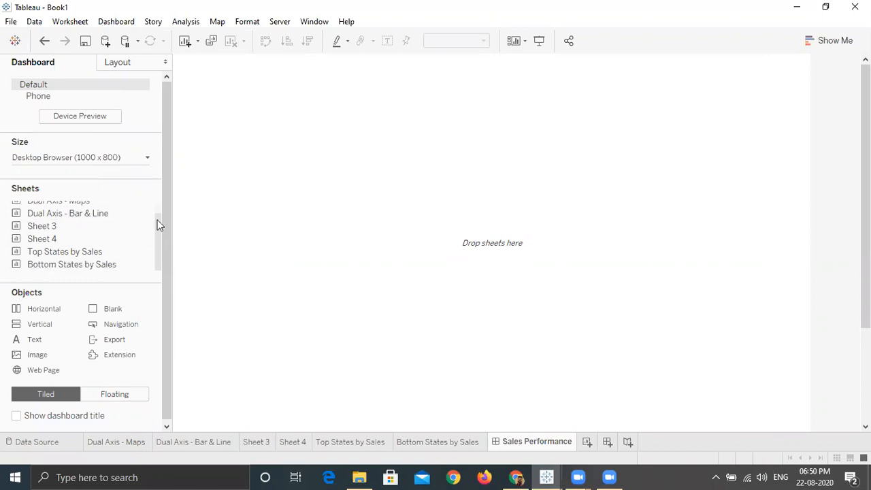
scroll(157, 205, up, 1)
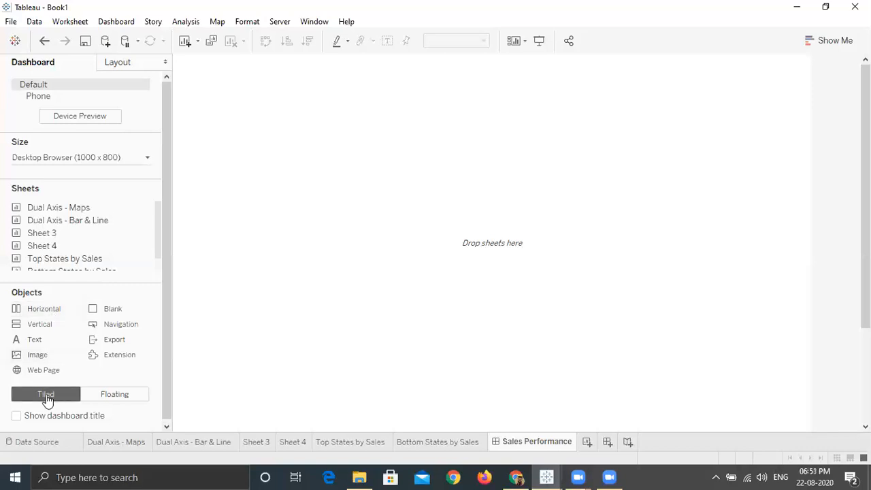
Add a floating horizontal container to the dashboard and stretch it across the full width of the canvas's upper part.
click(111, 398)
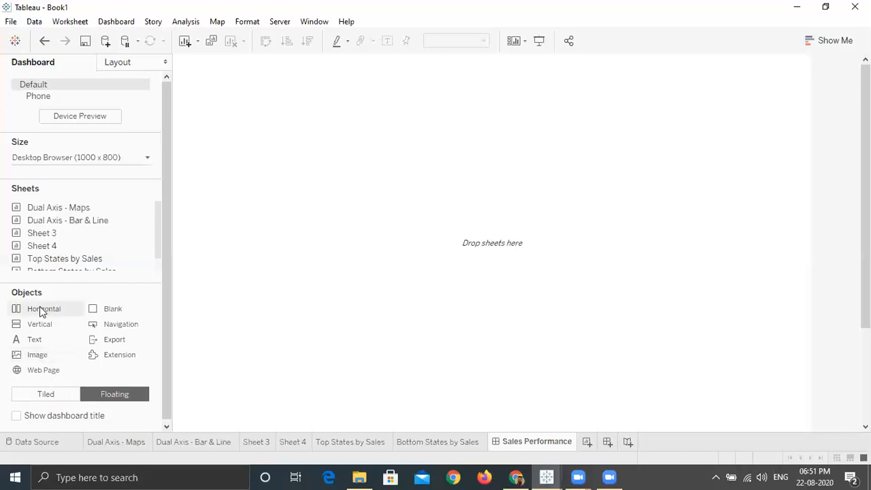
drag(41, 311, 268, 135)
drag(667, 195, 804, 230)
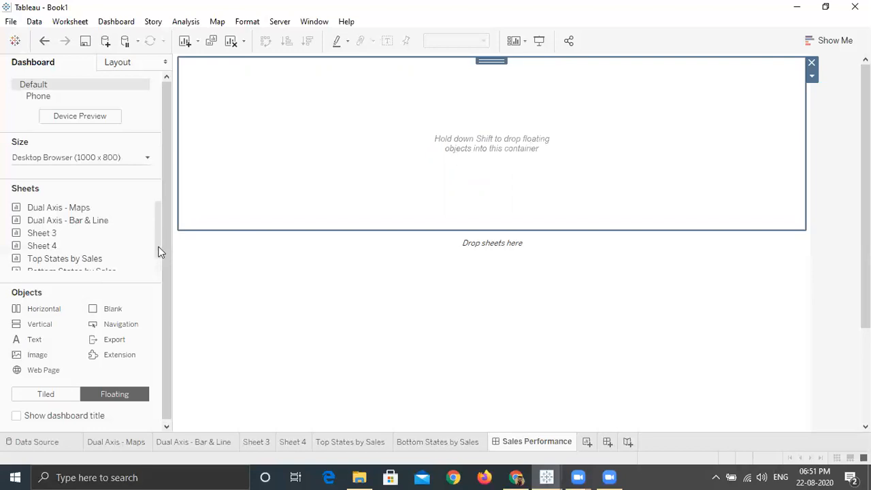
Try to place the Dual Axis - Maps sheet in the horizontal container.
scroll(159, 252, down, 1)
double_click(101, 254)
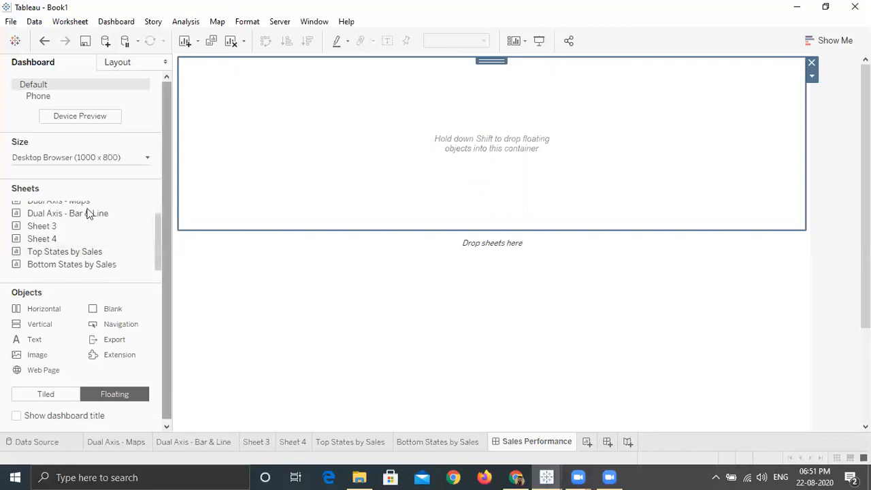
scroll(87, 213, up, 1)
drag(87, 214, 346, 170)
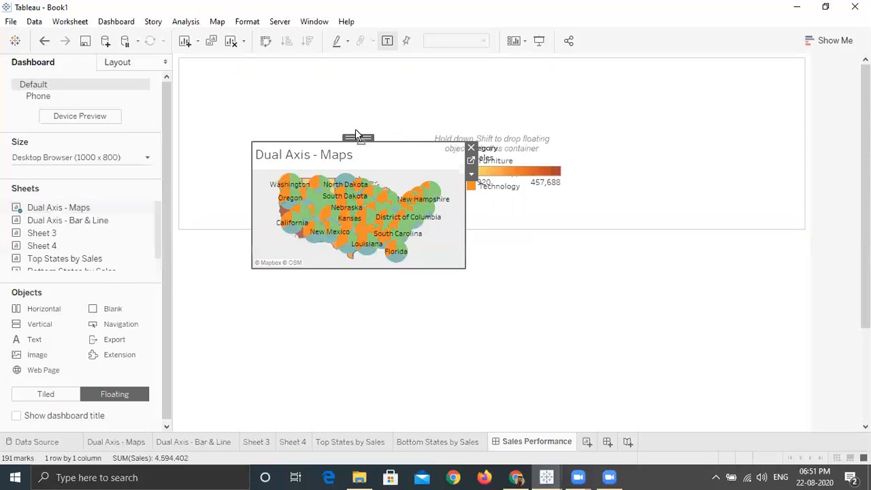
drag(365, 140, 357, 129)
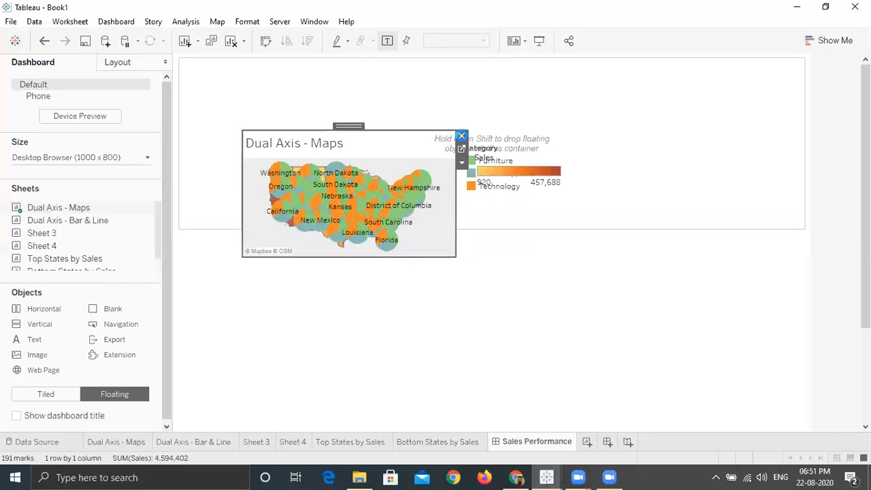
drag(462, 133, 97, 270)
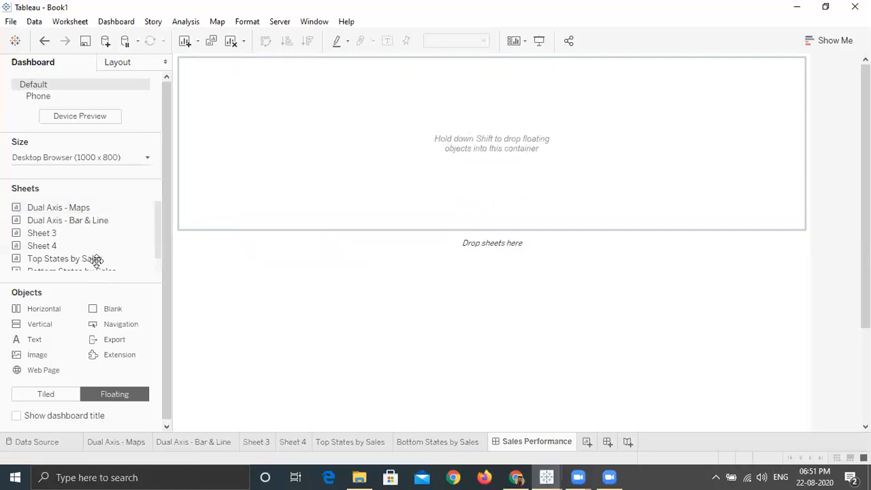
drag(230, 150, 411, 130)
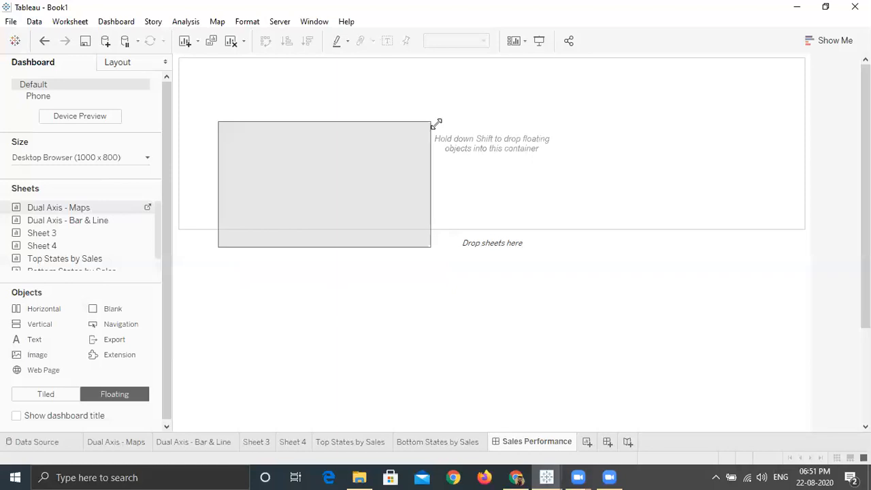
click(438, 128)
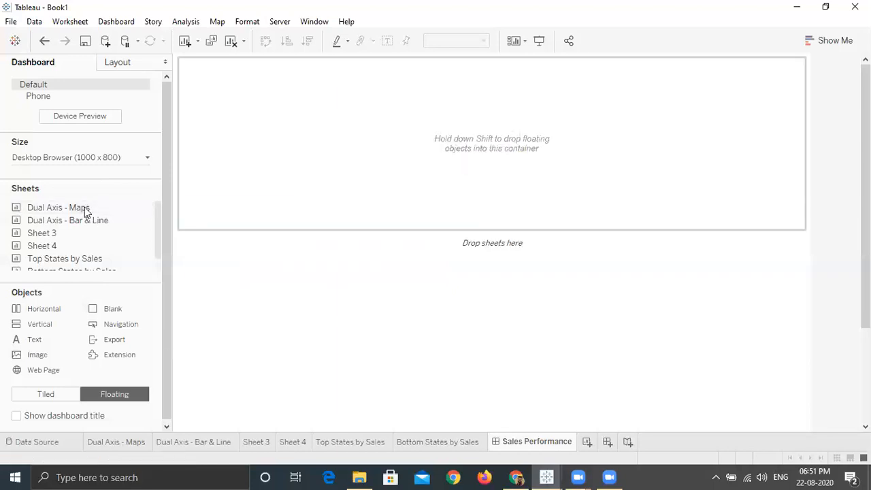
Place the Dual Axis - Maps sheet inside the horizontal container.
mouse_move(85, 213)
drag(85, 213, 230, 109)
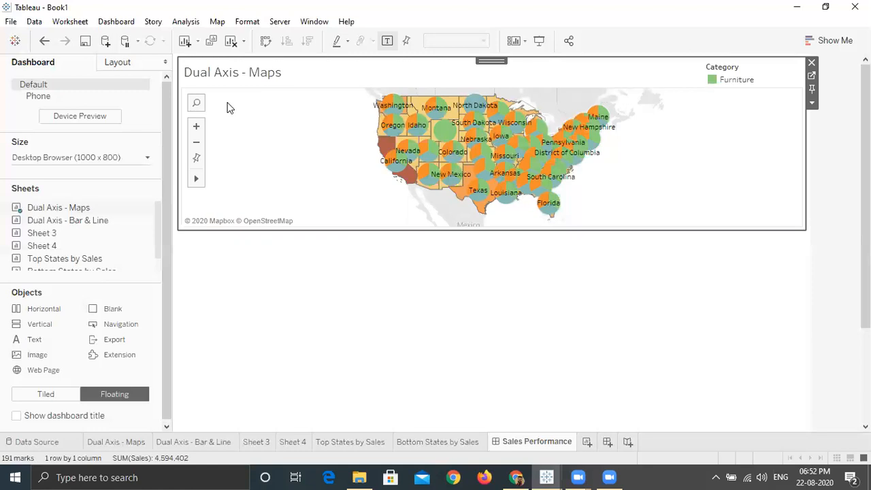
Try to place the Dual Axis - Bar & Line sheet in the horizontal container with the map.
mouse_move(85, 218)
mouse_move(467, 139)
mouse_move(49, 232)
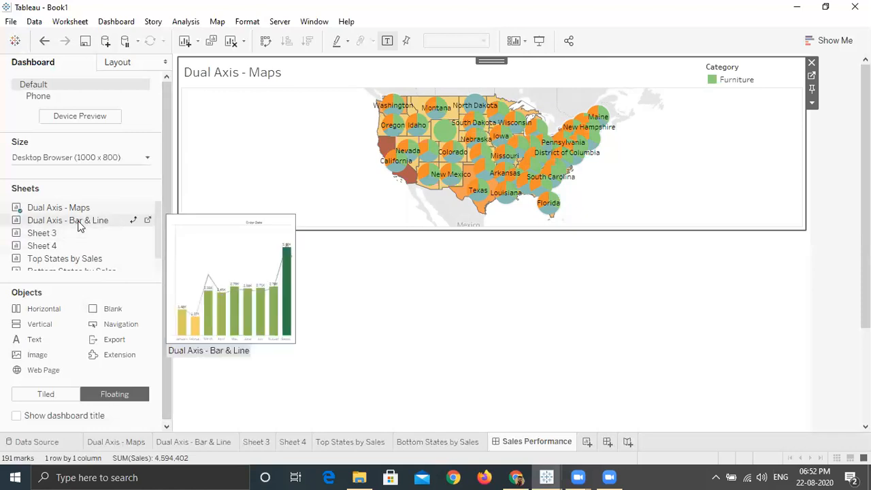
mouse_move(485, 162)
mouse_down()
mouse_move(719, 115)
mouse_move(781, 94)
mouse_move(793, 107)
mouse_move(534, 183)
mouse_move(480, 206)
mouse_move(480, 216)
mouse_move(269, 168)
mouse_move(215, 144)
mouse_move(418, 60)
mouse_move(441, 167)
mouse_up()
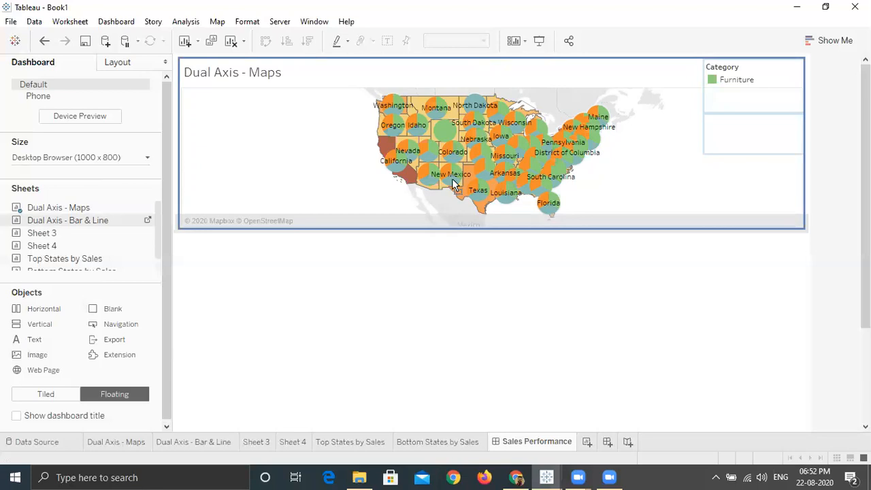
mouse_move(452, 178)
mouse_down()
mouse_move(552, 142)
mouse_move(484, 131)
mouse_move(794, 127)
mouse_up()
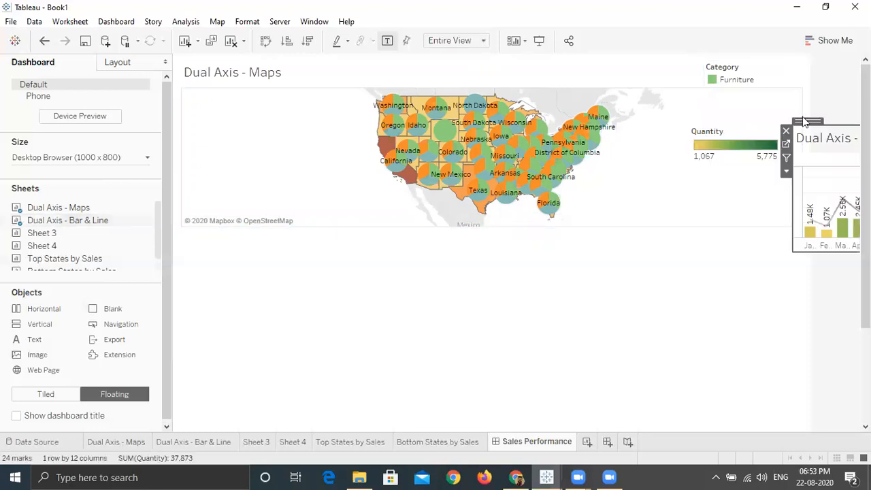
drag(808, 120, 605, 106)
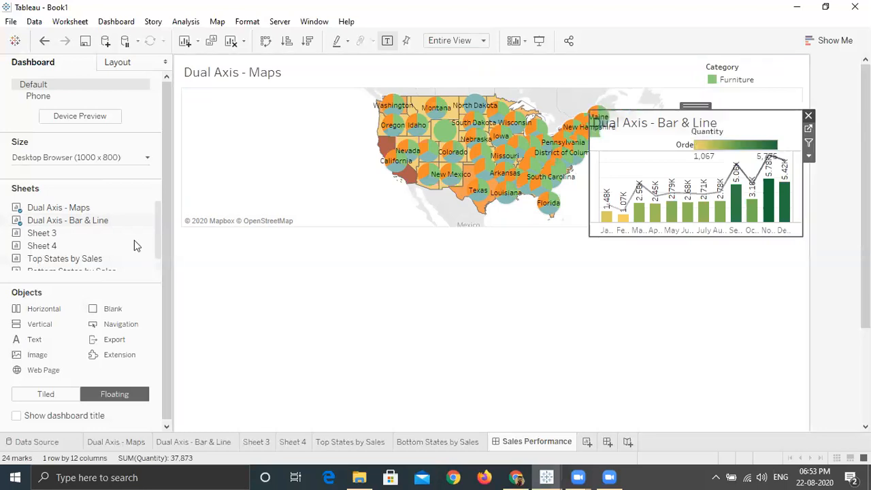
Place the Dual Axis - Bar & Line sheet beside the map in the container and narrow it to about a third of the width.
drag(100, 225, 99, 225)
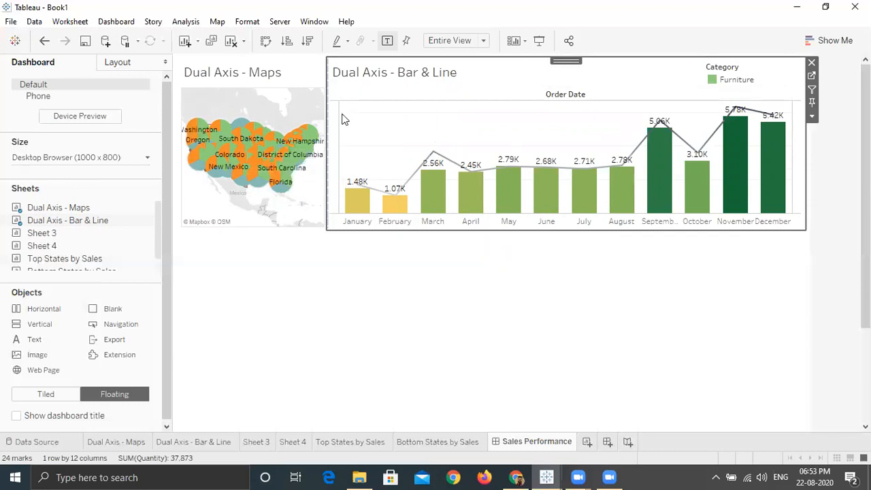
drag(326, 105, 499, 117)
drag(573, 117, 589, 118)
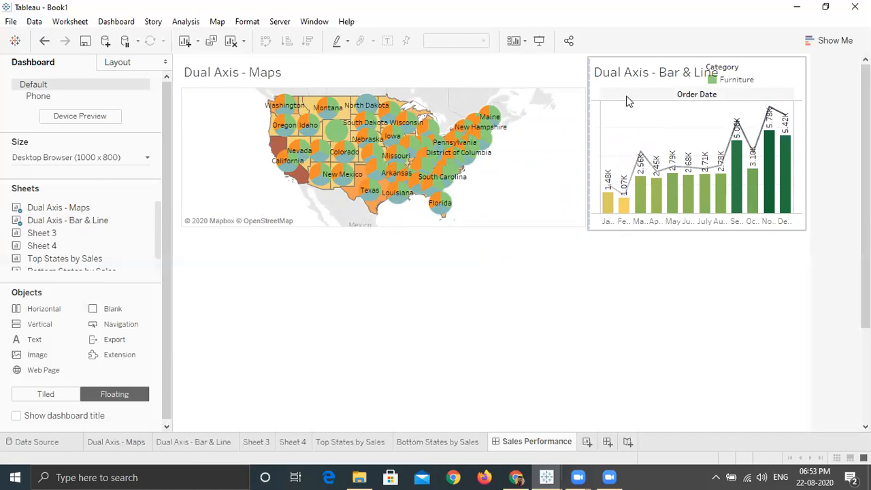
Insert the Top States by Sales sheet between the map and the bar-and-line chart, and widen it within the container.
double_click(87, 261)
drag(87, 264, 442, 162)
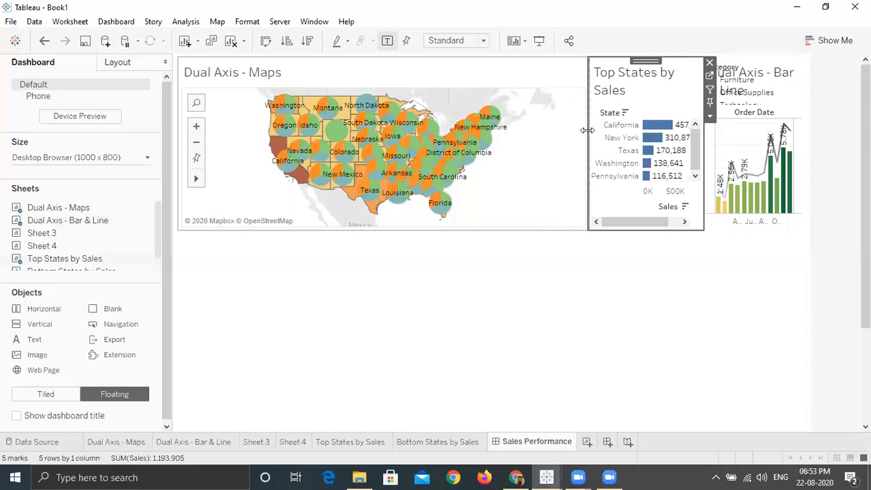
drag(373, 138, 583, 135)
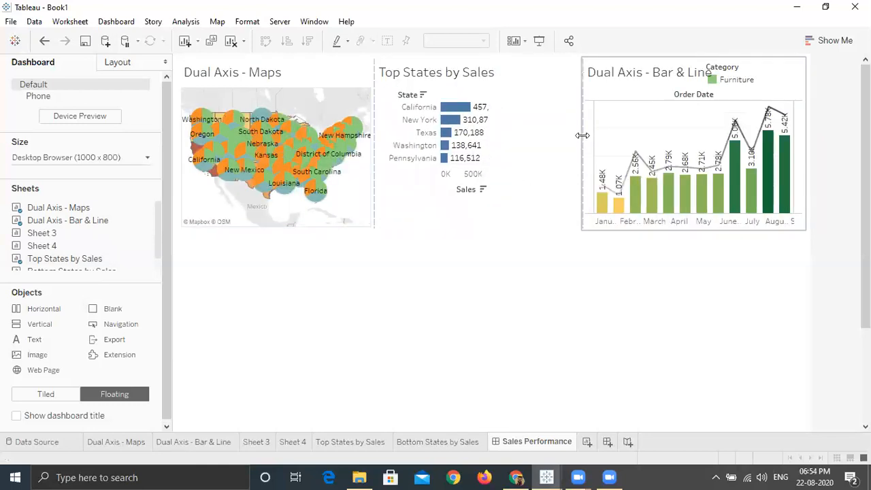
click(504, 291)
click(594, 91)
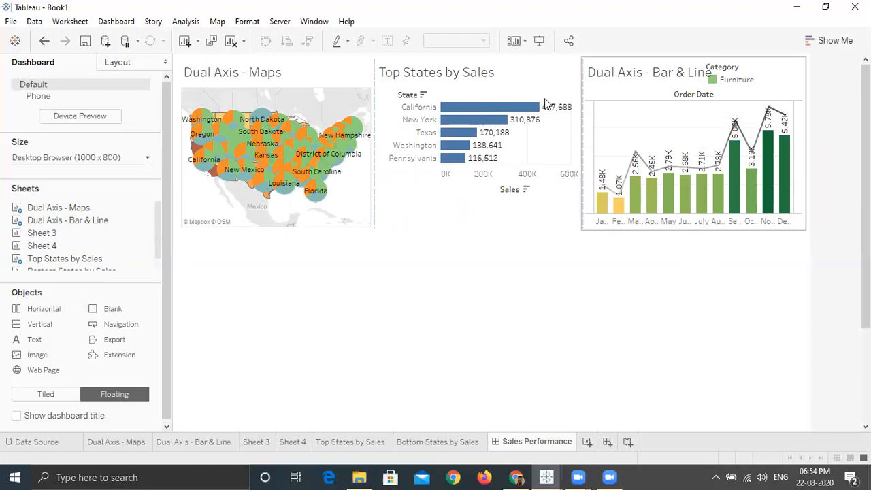
click(566, 80)
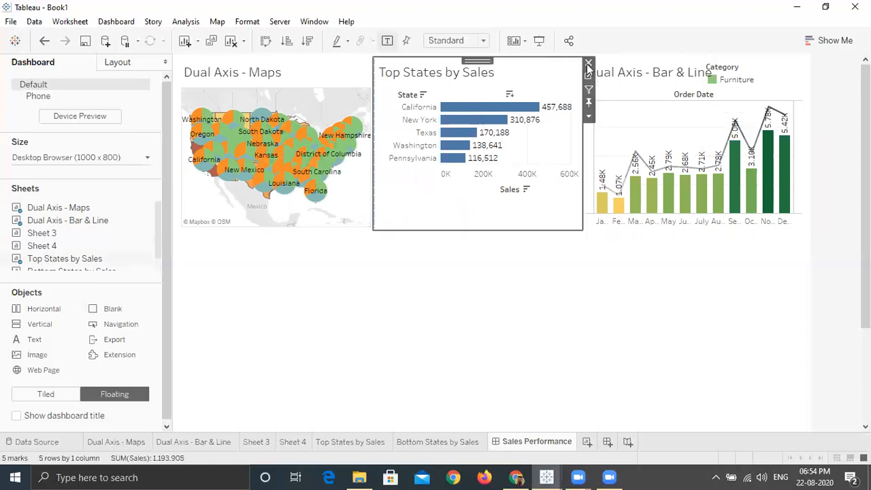
Select the horizontal container and distribute its three sheets evenly.
click(661, 96)
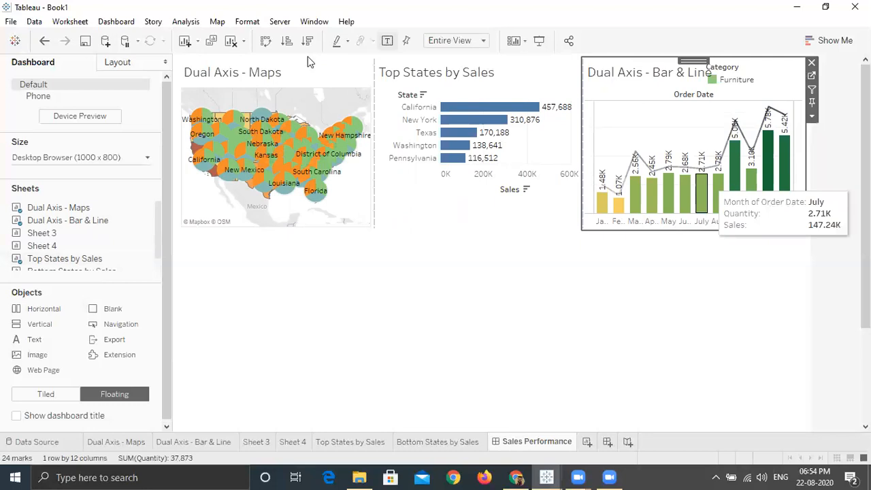
click(814, 119)
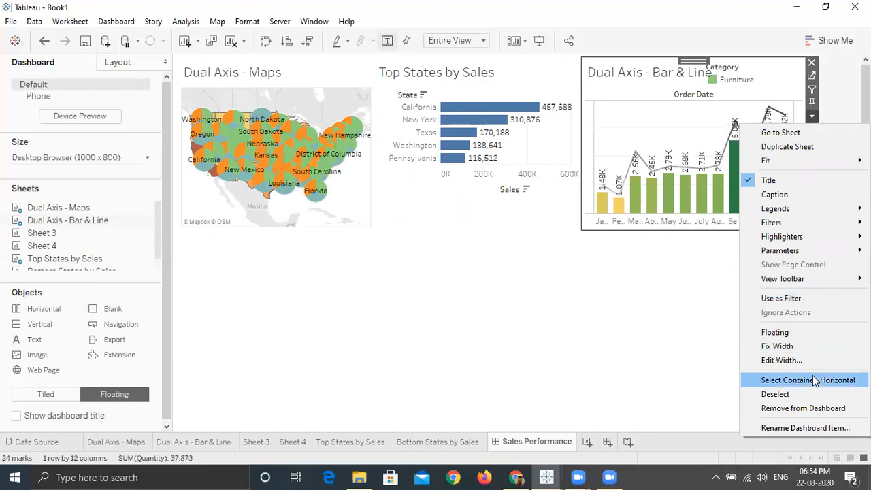
click(813, 378)
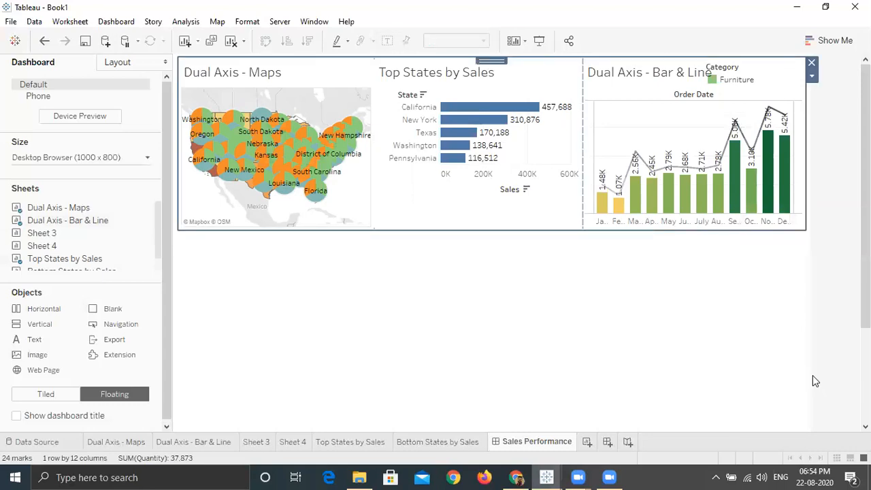
click(813, 78)
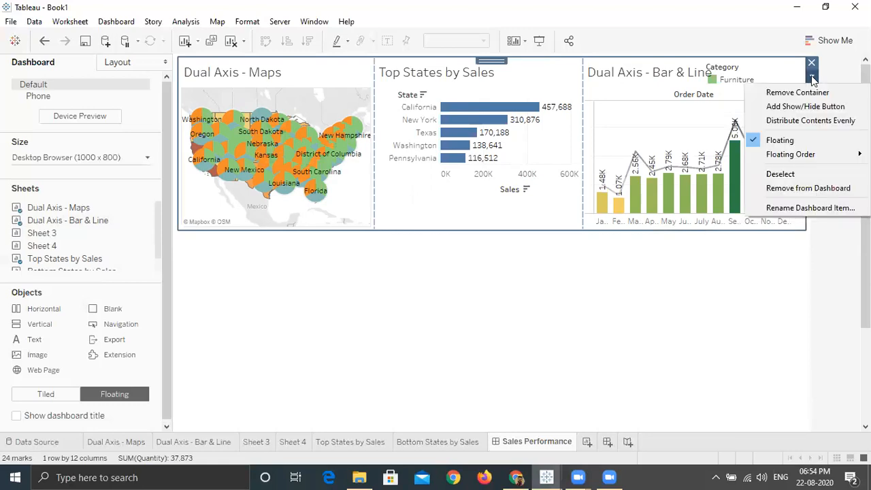
click(810, 121)
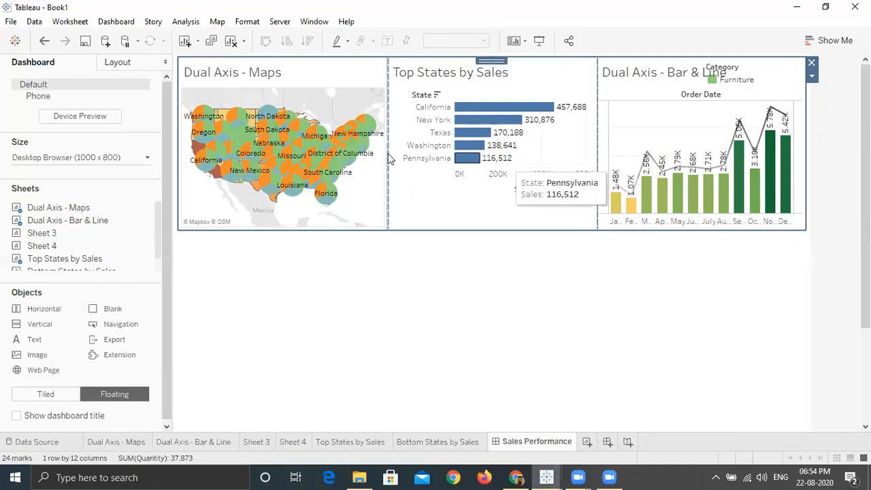
Turn off Distribute Contents Evenly for the horizontal container.
click(595, 158)
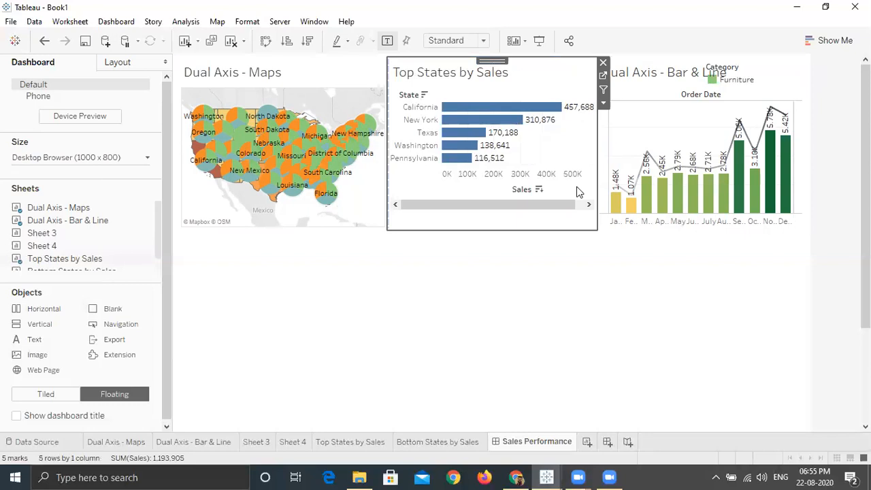
click(759, 76)
click(811, 102)
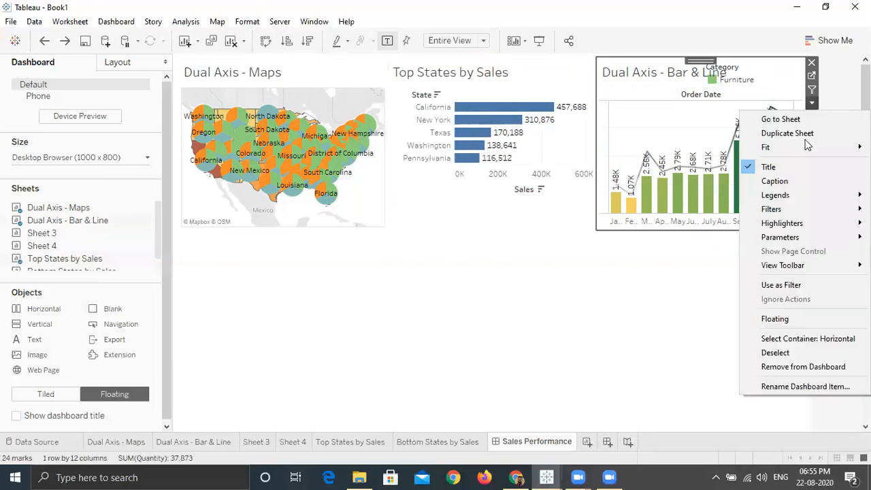
click(807, 338)
click(812, 77)
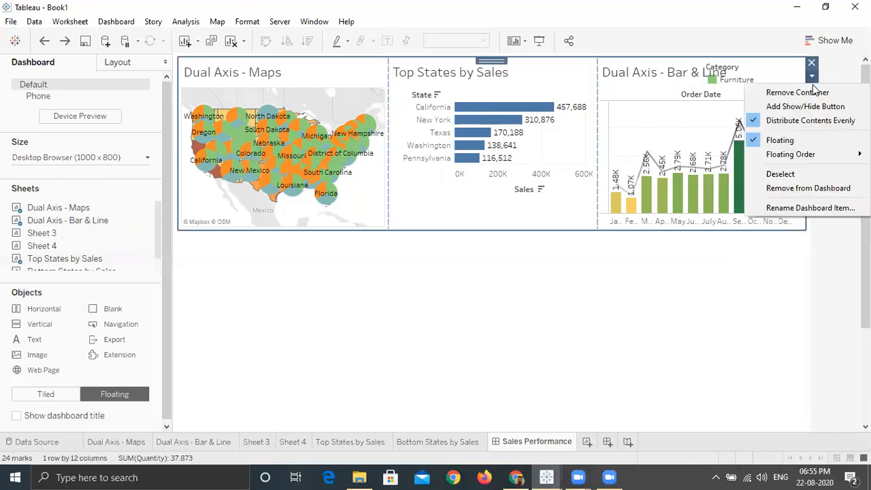
click(810, 121)
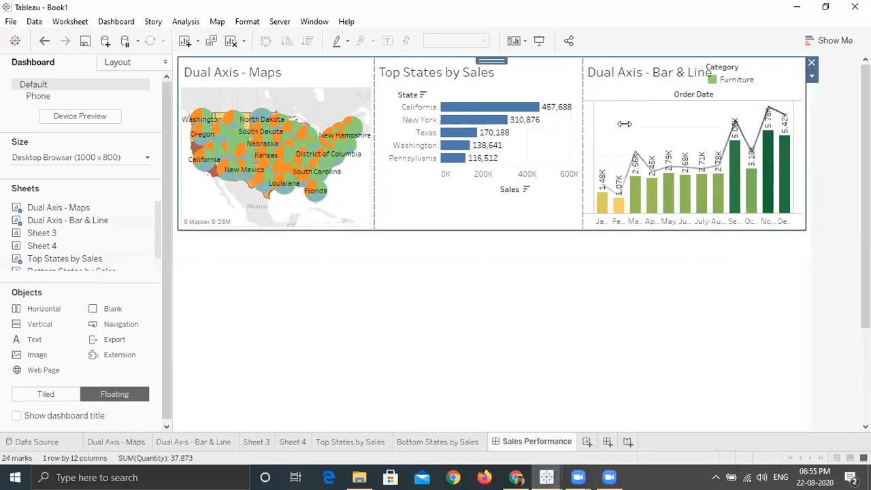
Widen the Top States by Sales sheet within the container, and remove it from the dashboard.
drag(624, 123, 624, 124)
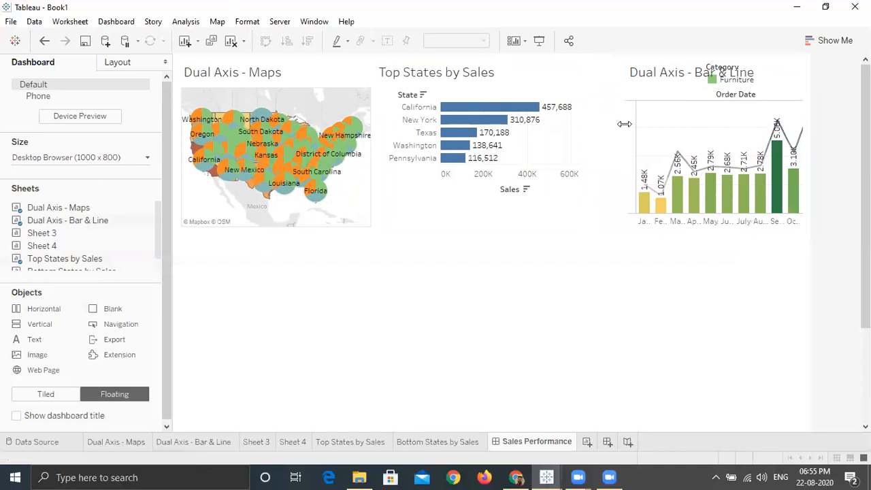
click(531, 93)
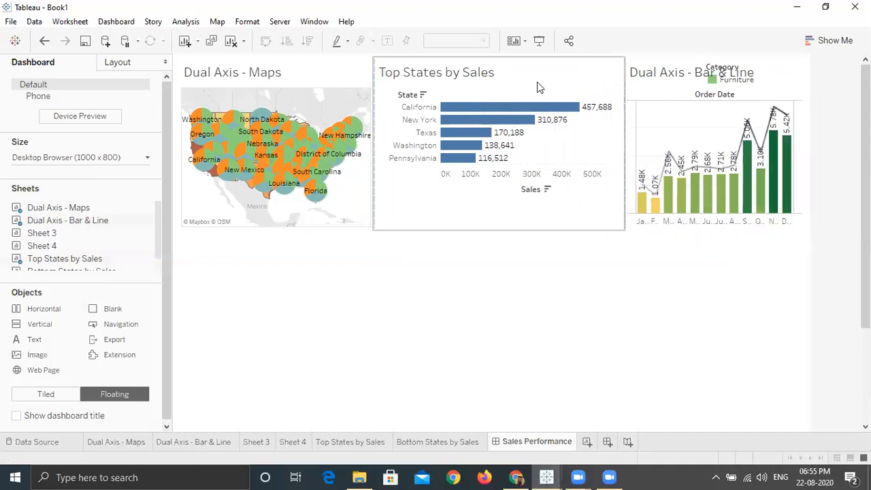
click(537, 85)
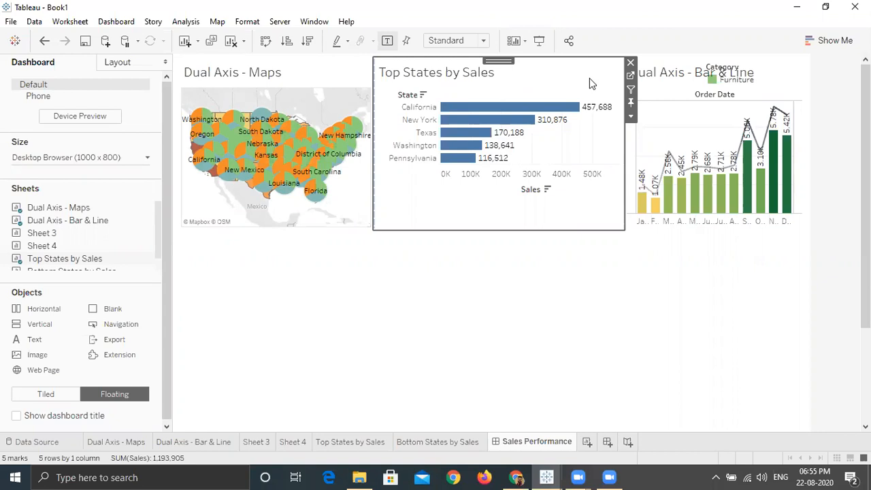
click(631, 64)
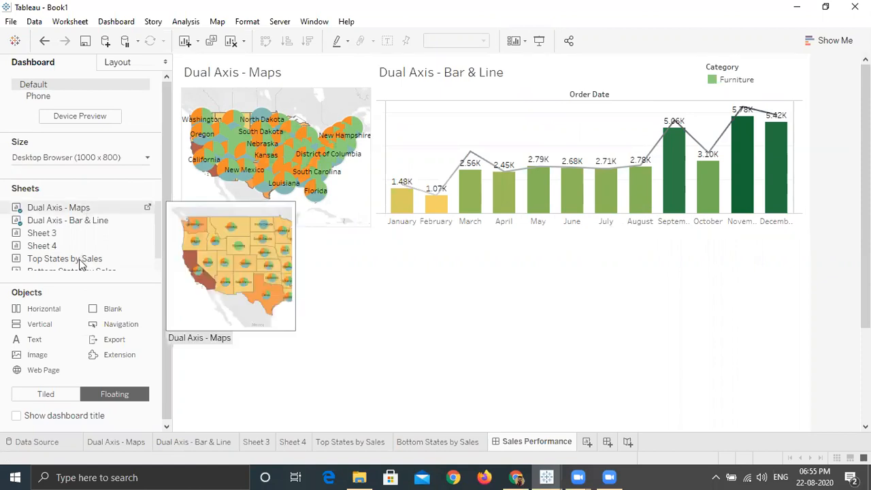
Try placing the Top States by Sales, Sheet 4 and Sheet 3 sheets on the dashboard as floating items, and remove them again.
drag(80, 259, 340, 111)
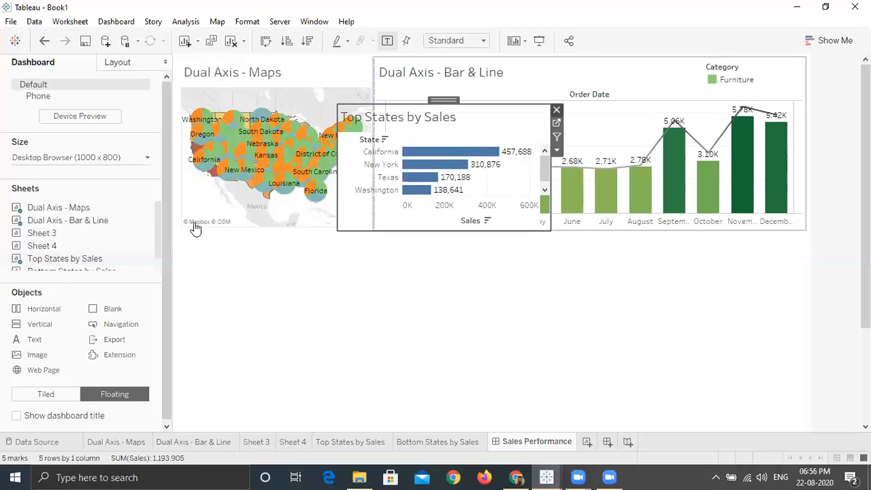
drag(86, 256, 108, 364)
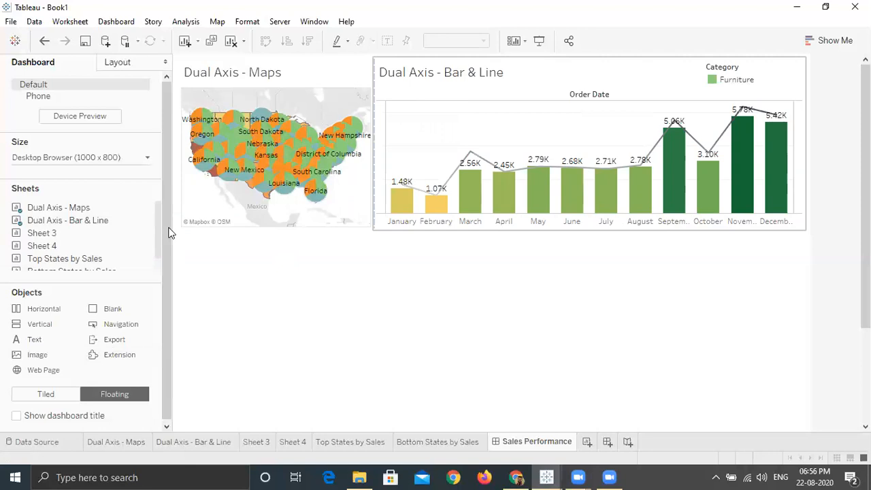
drag(359, 190, 359, 189)
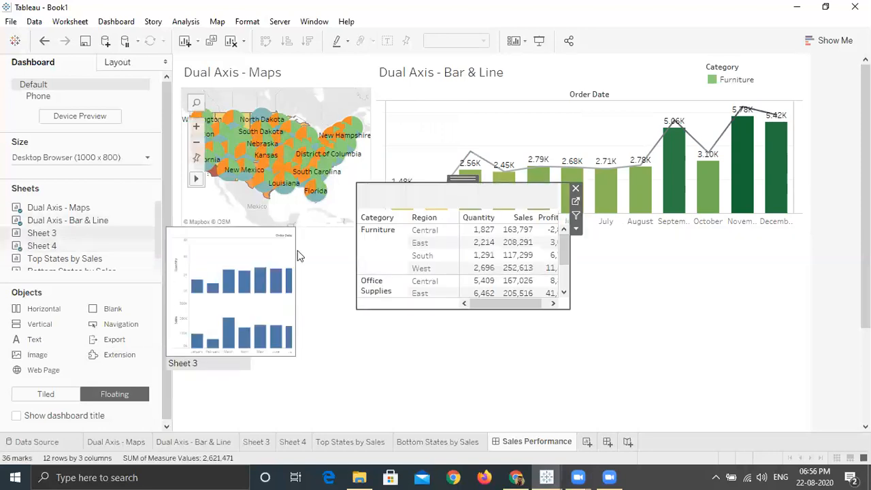
drag(297, 255, 375, 259)
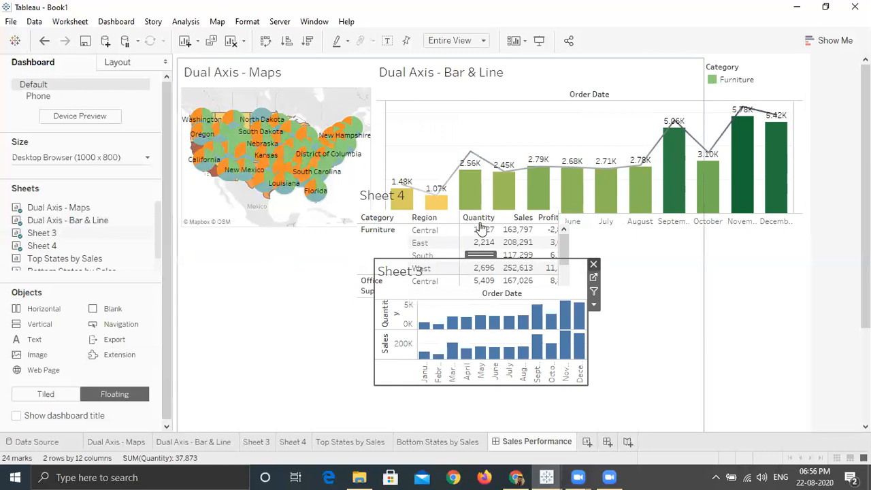
click(468, 204)
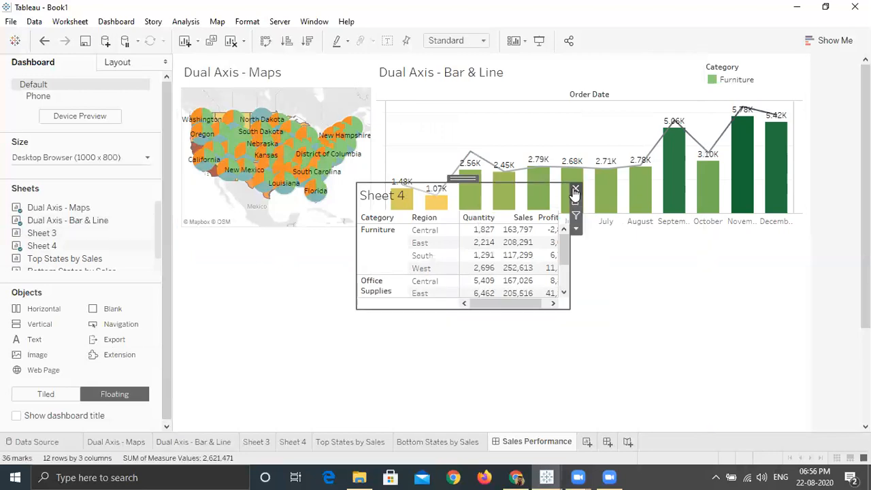
click(575, 190)
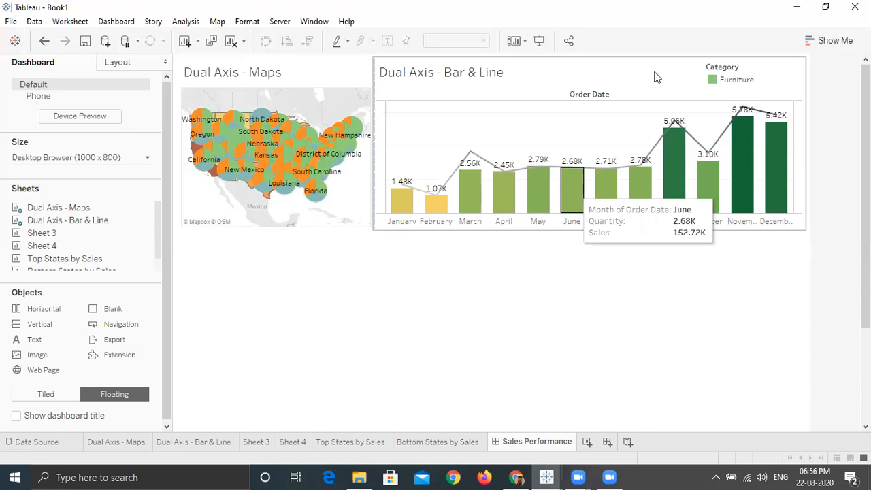
Distribute the map and the bar-and-line chart evenly across the horizontal container.
click(687, 103)
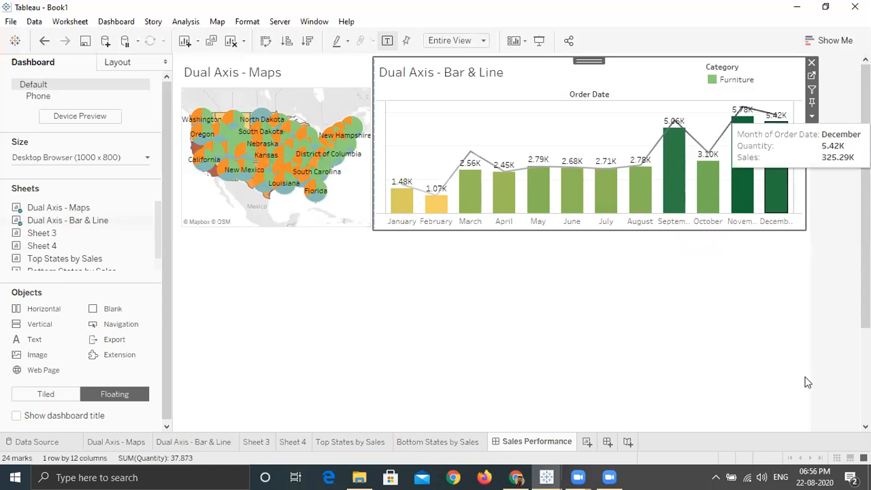
click(812, 117)
click(808, 380)
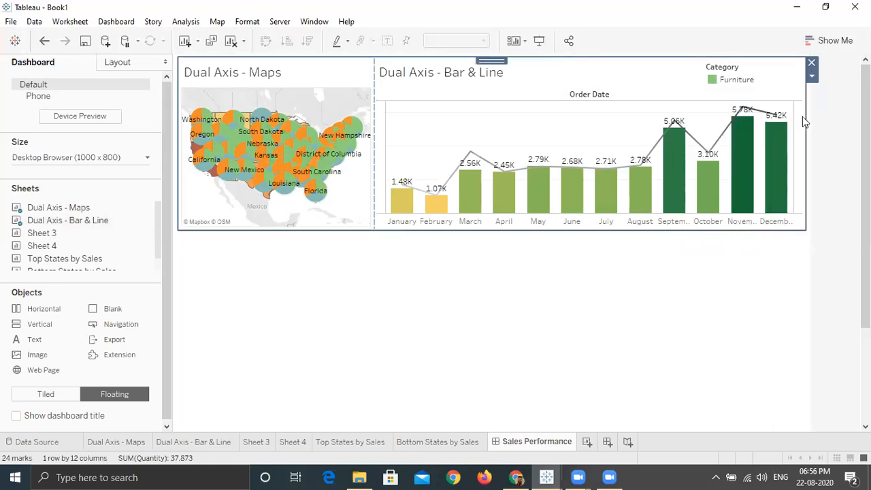
click(812, 77)
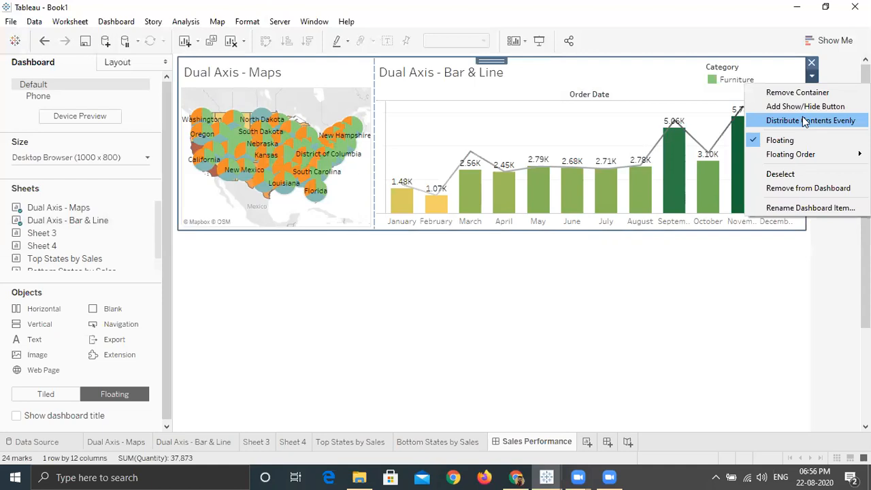
click(805, 120)
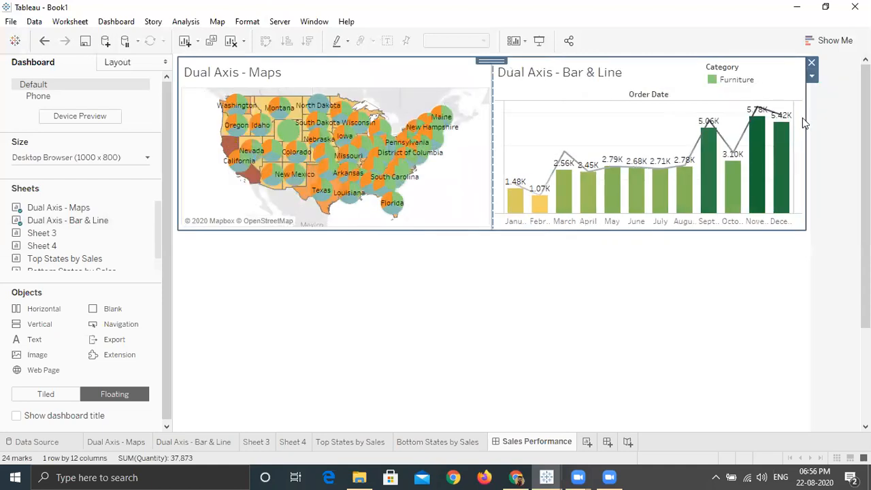
click(773, 67)
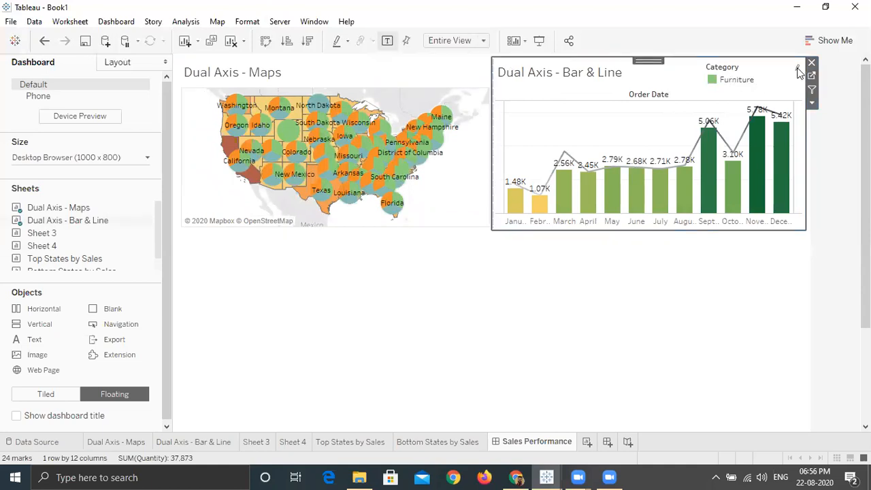
Turn off the Quantity colour legend for the Dual Axis - Bar & Line sheet on the dashboard.
click(812, 104)
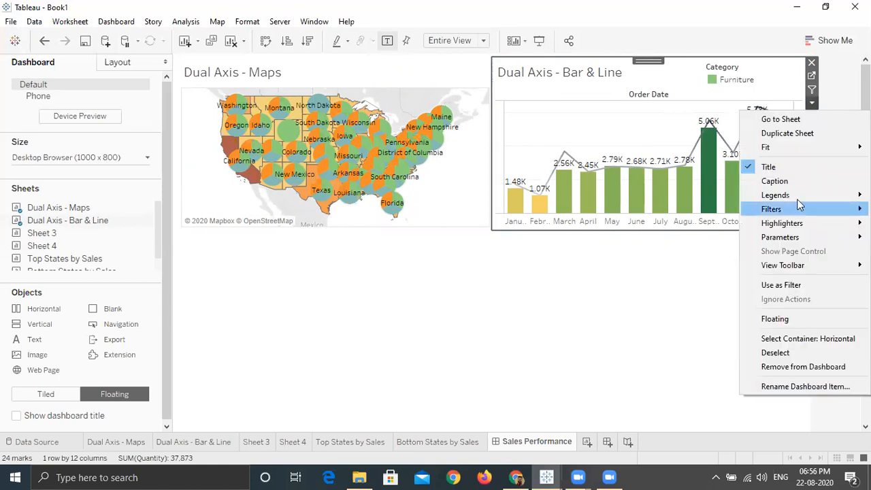
mouse_move(776, 196)
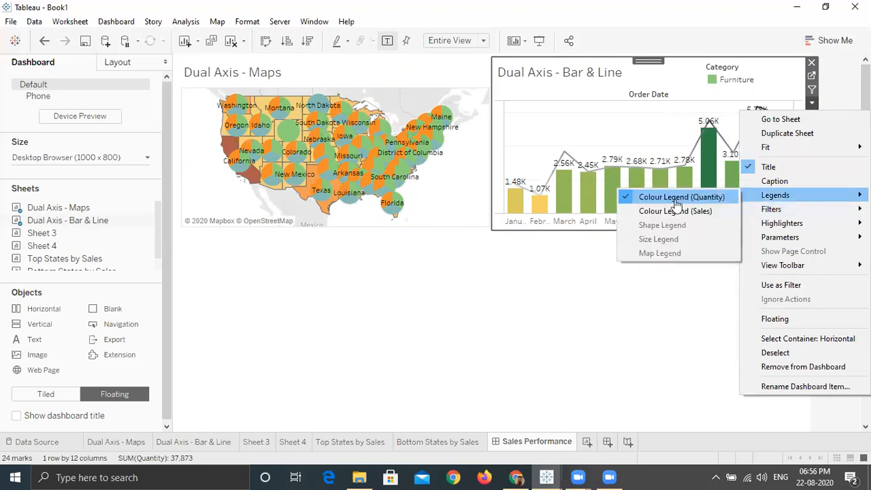
click(674, 201)
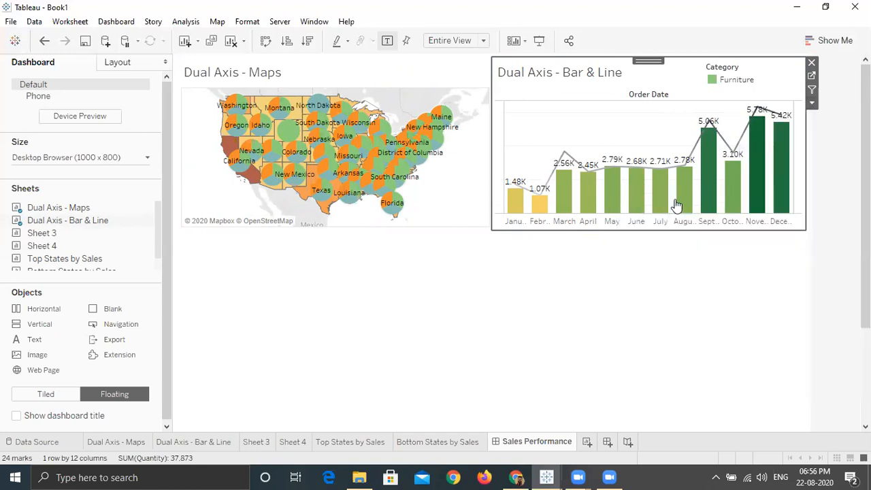
Hide the SUM(Quantity) legend card on the Dual Axis - Bar & Line worksheet, and return to the Sales Performance dashboard.
click(812, 75)
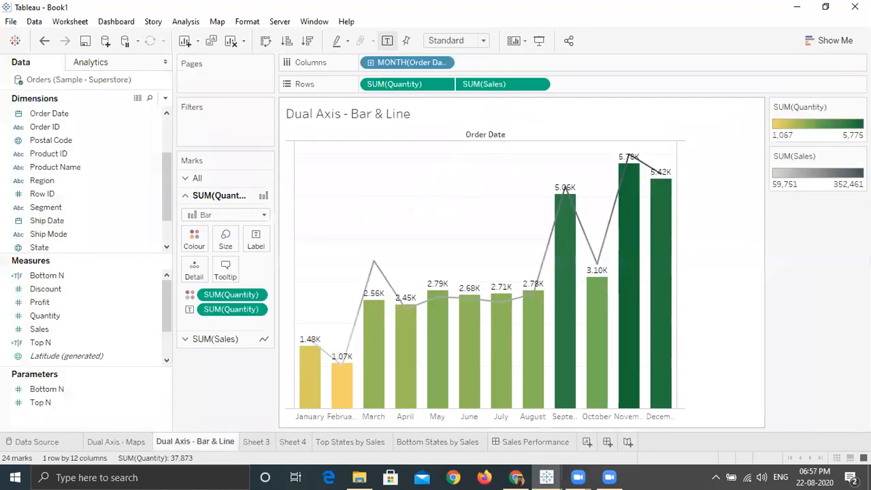
right_click(817, 148)
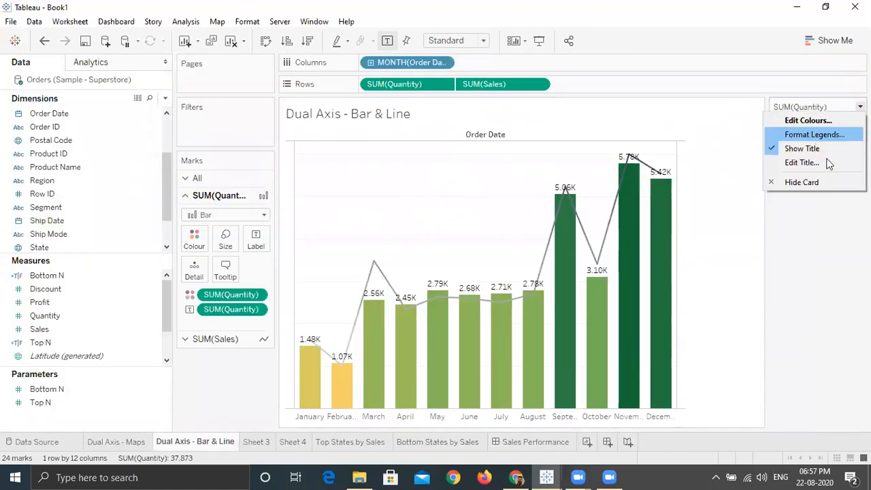
click(829, 165)
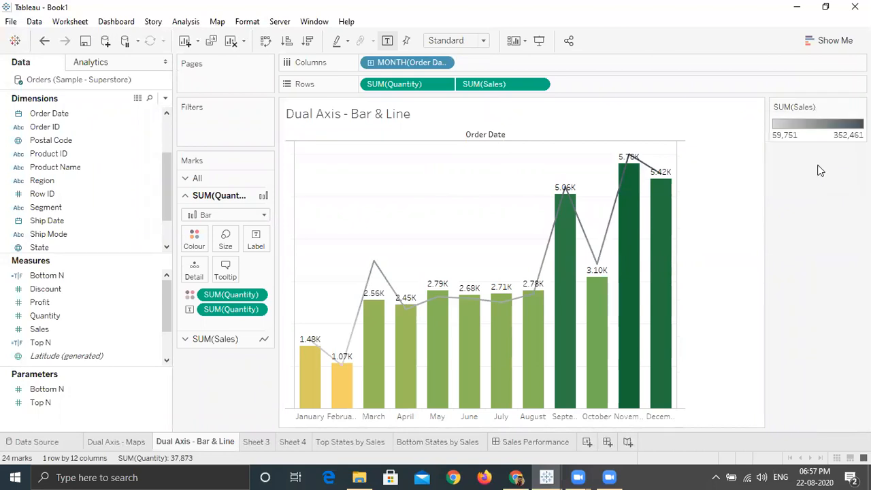
click(540, 442)
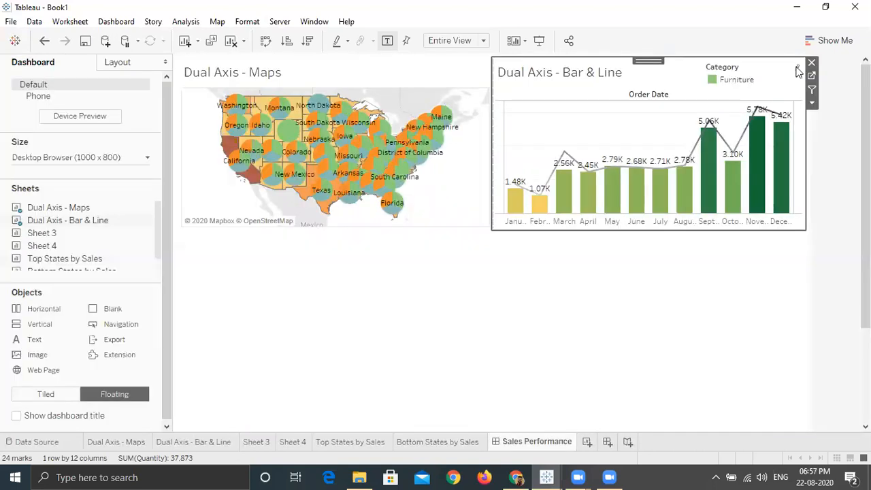
click(798, 69)
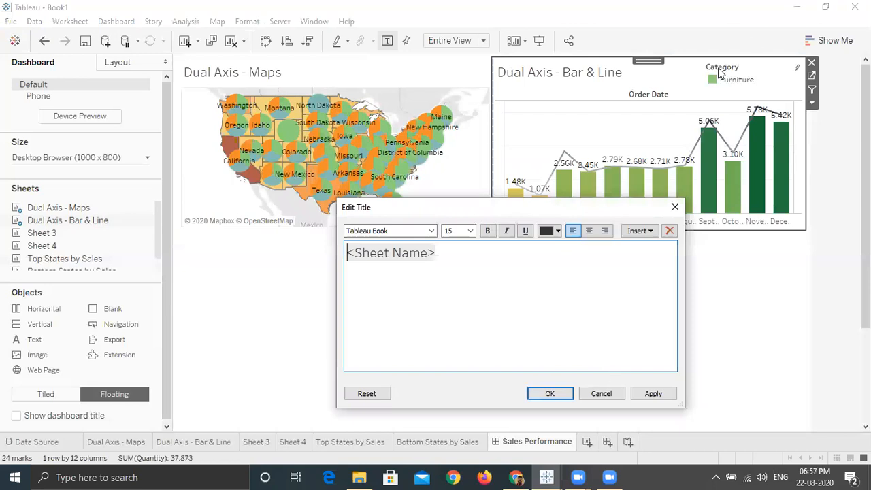
key(Escape)
click(811, 102)
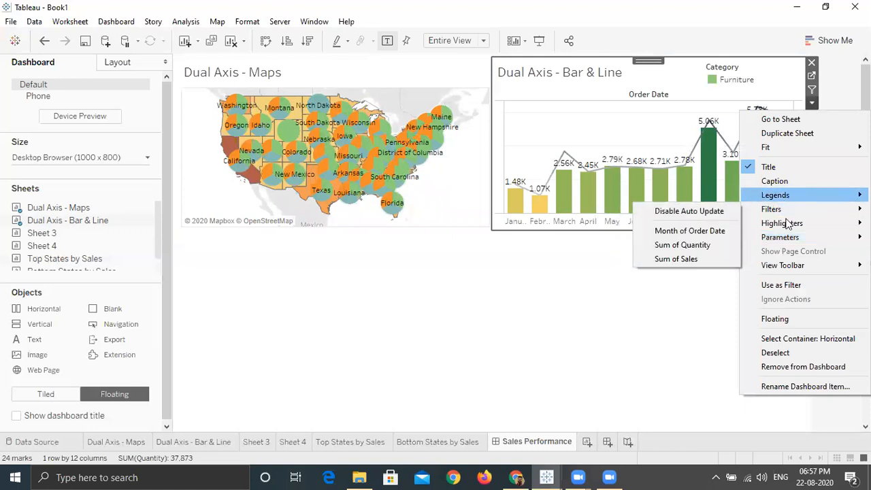
mouse_move(781, 236)
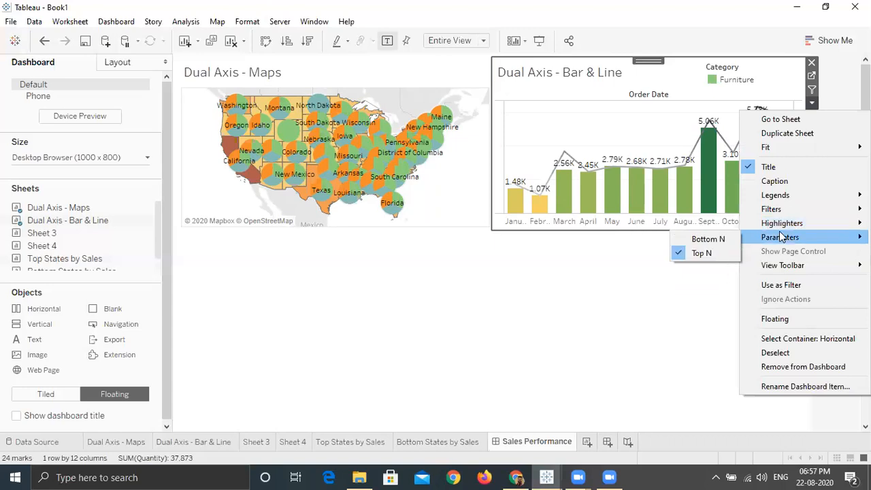
click(734, 82)
click(734, 79)
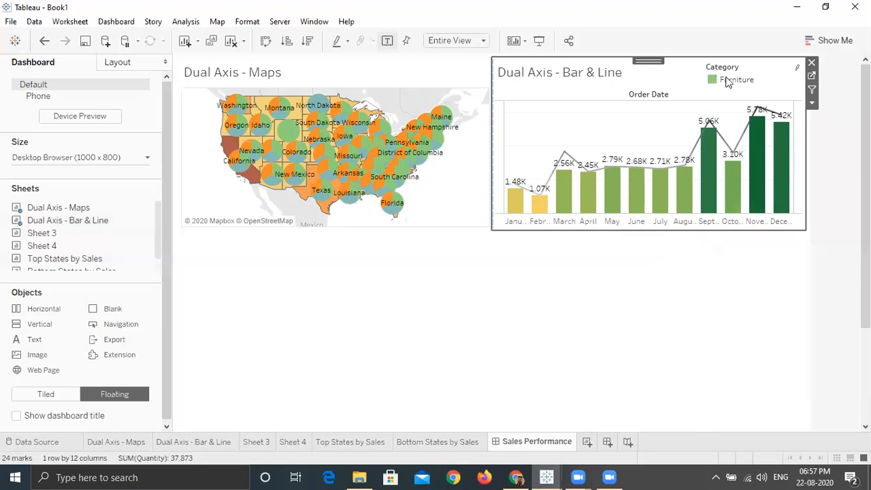
double_click(726, 79)
click(602, 395)
drag(650, 61, 657, 175)
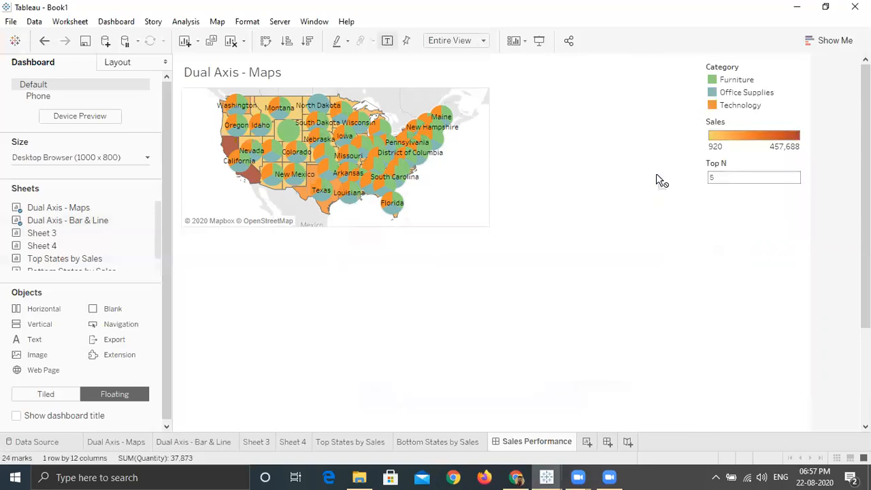
drag(764, 137, 809, 132)
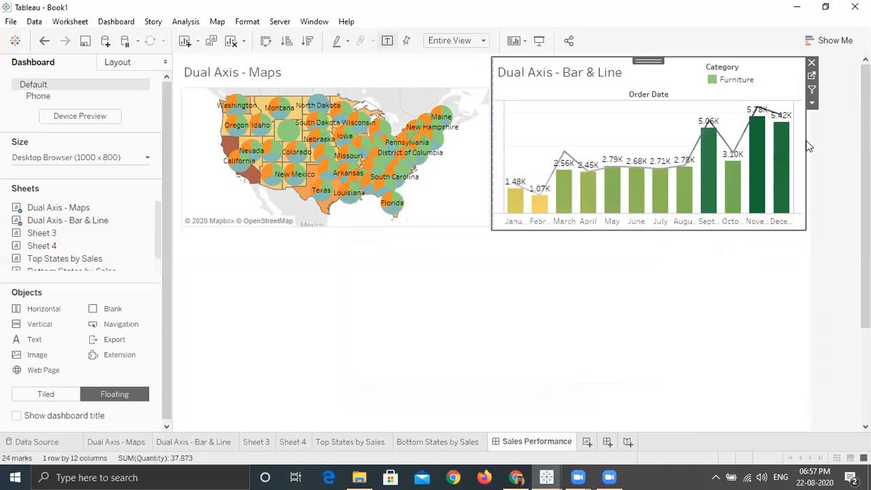
Narrow the horizontal container holding the map and the bar-and-line chart to uncover the legends beside it.
click(812, 103)
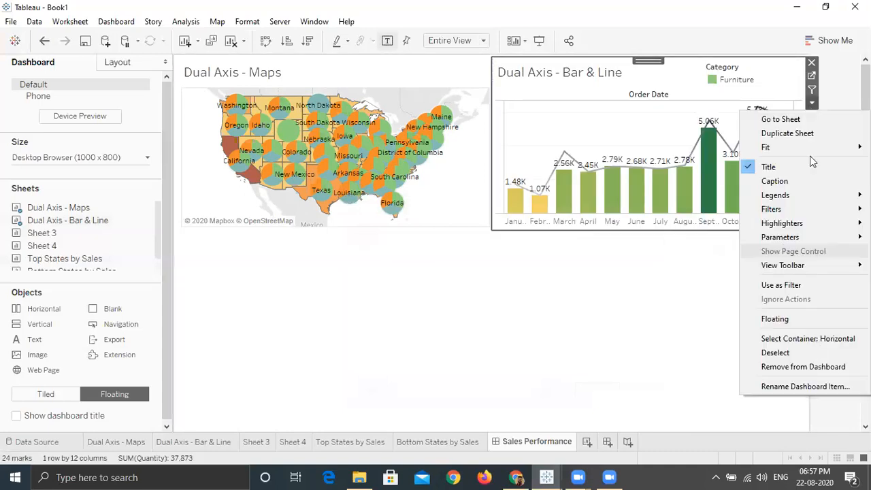
click(760, 338)
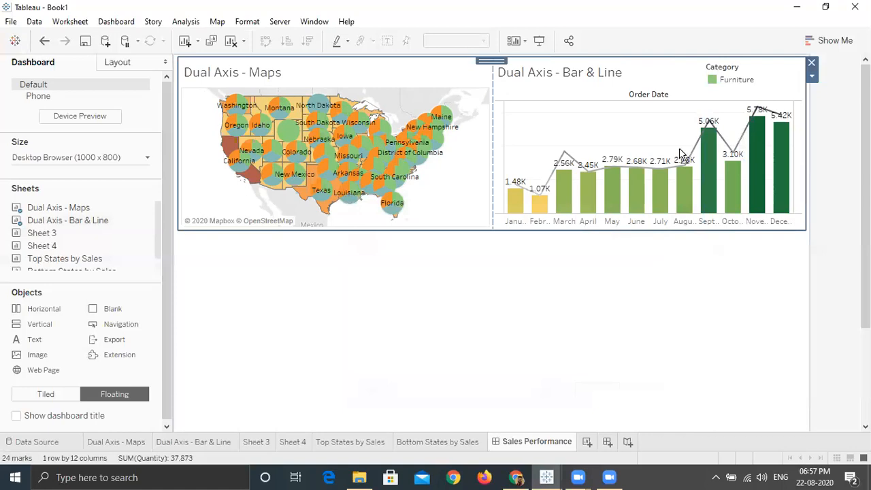
drag(807, 155, 679, 155)
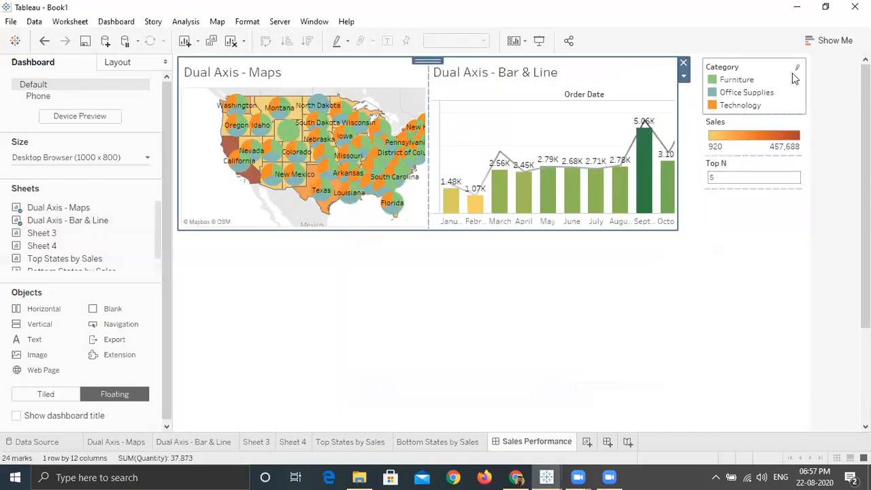
Remove the Category and Sales legends from the dashboard.
click(748, 103)
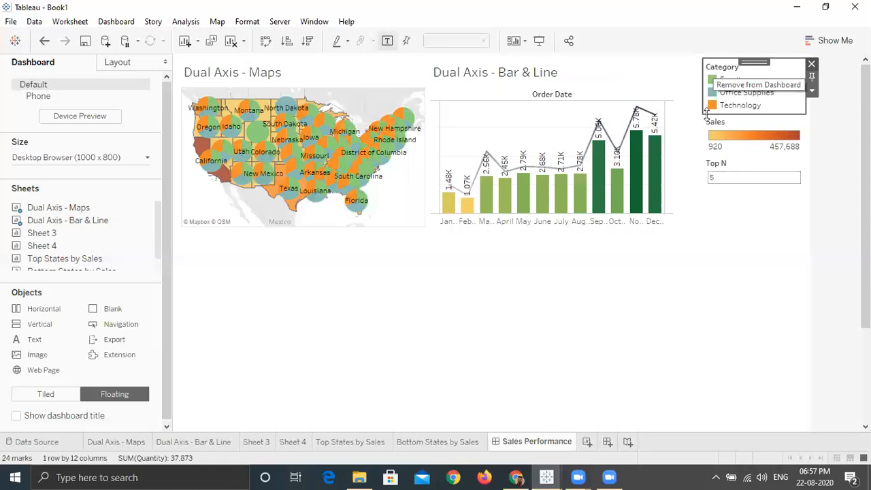
click(811, 65)
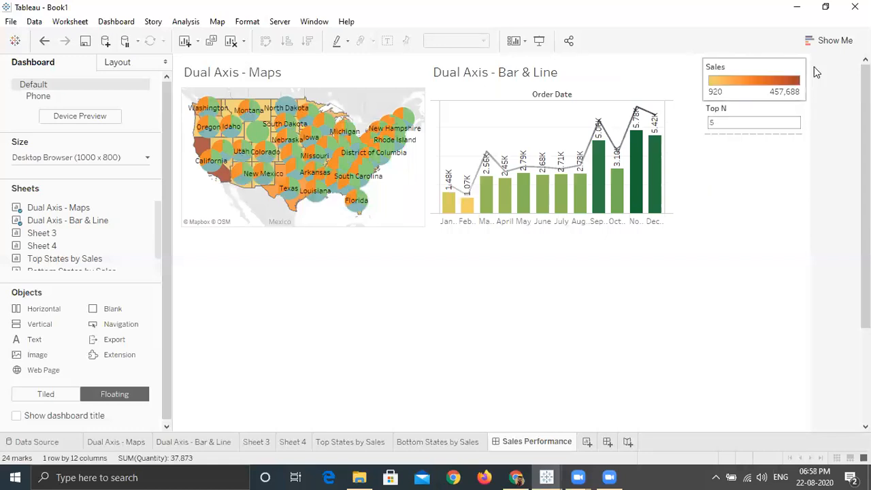
click(751, 94)
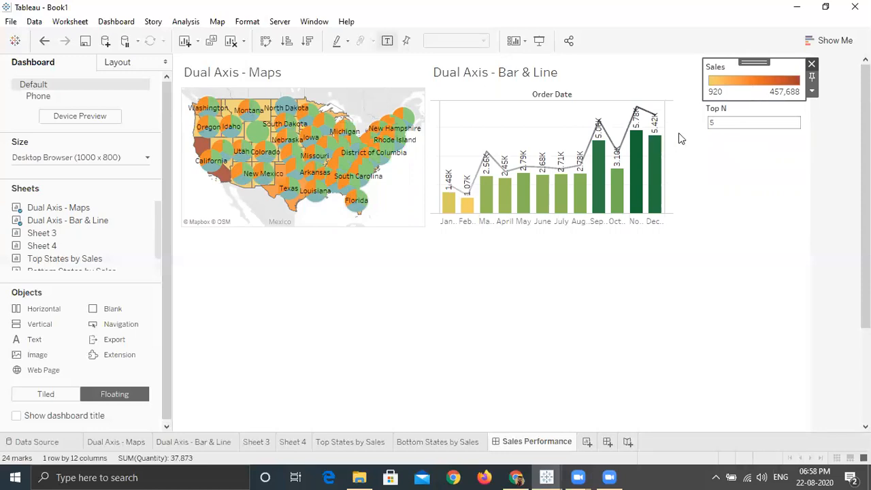
key(Delete)
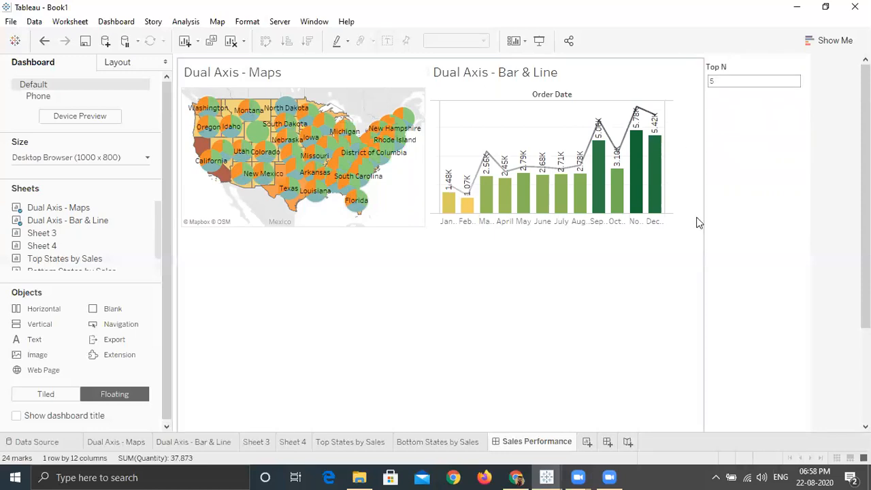
Widen the horizontal container with the map and the bar-and-line chart up to the Top N control.
click(698, 223)
click(684, 103)
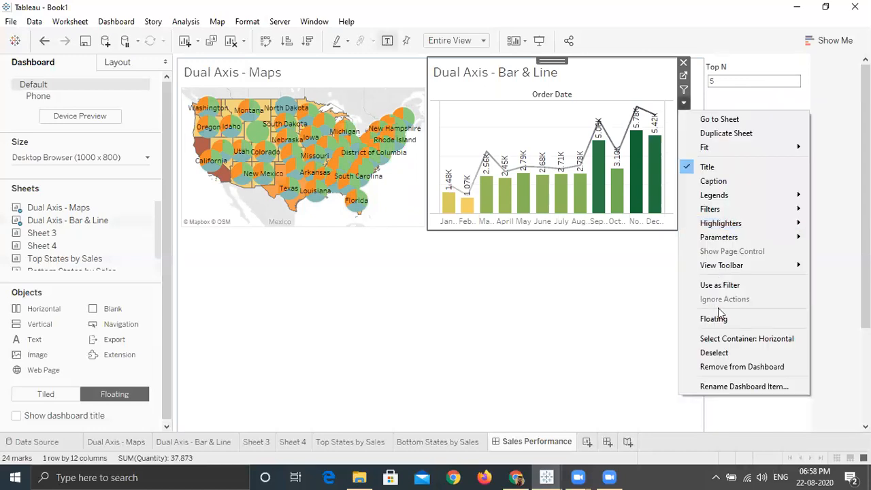
click(721, 338)
drag(699, 151, 703, 145)
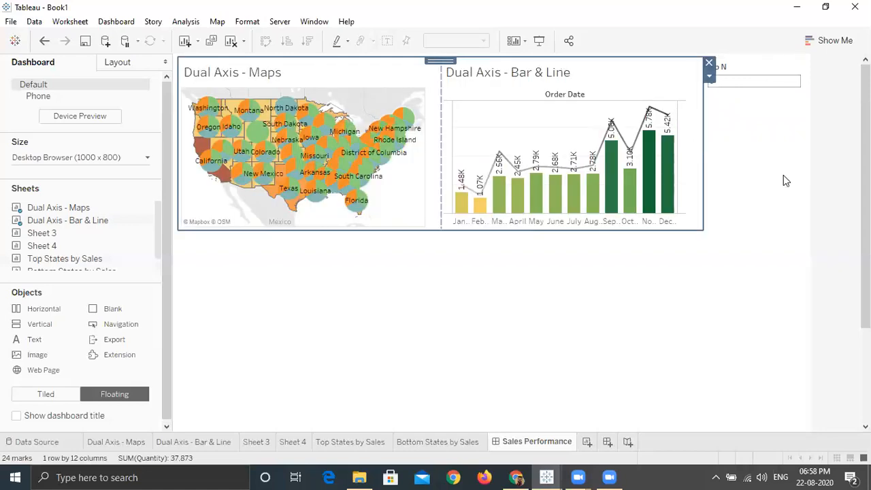
click(764, 127)
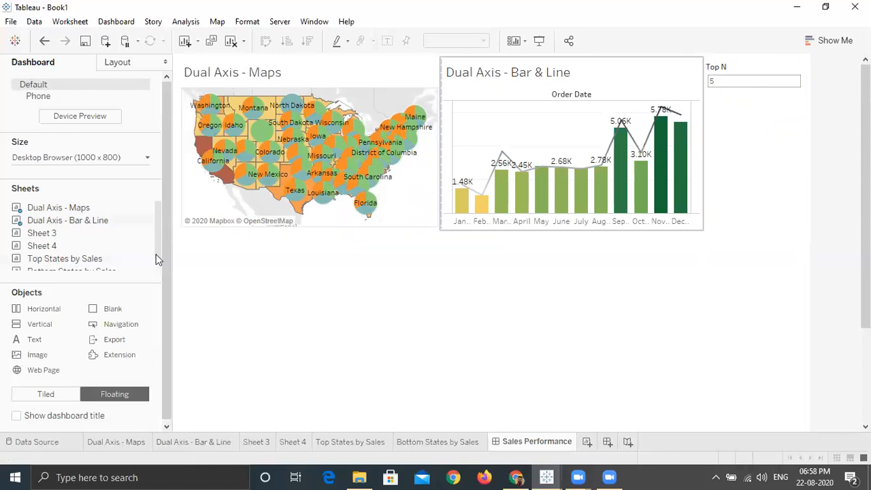
Add a floating horizontal container below the charts, and enlarge it to about their combined width and down to the visible canvas end.
scroll(89, 255, down, 1)
mouse_move(88, 255)
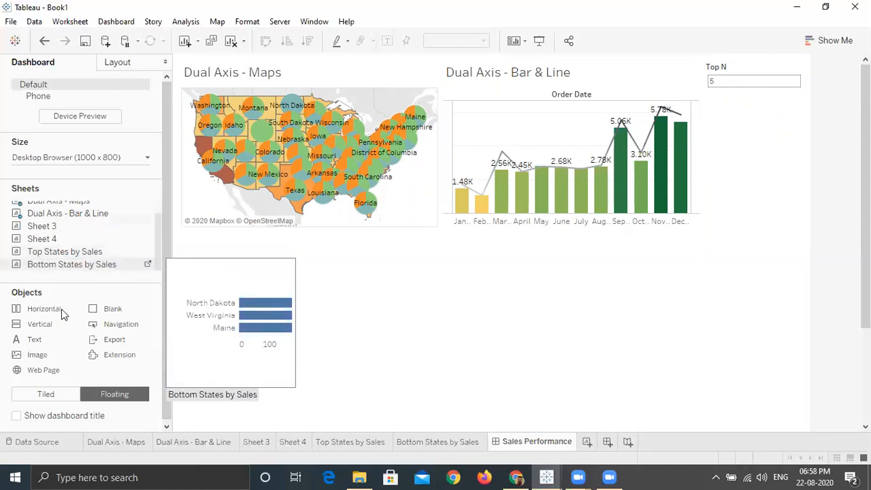
drag(38, 314, 392, 322)
drag(603, 325, 690, 315)
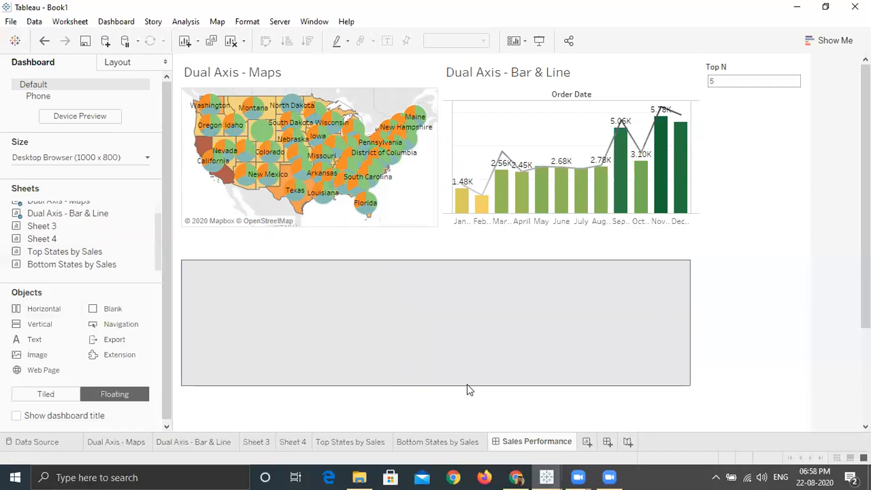
drag(448, 392, 442, 422)
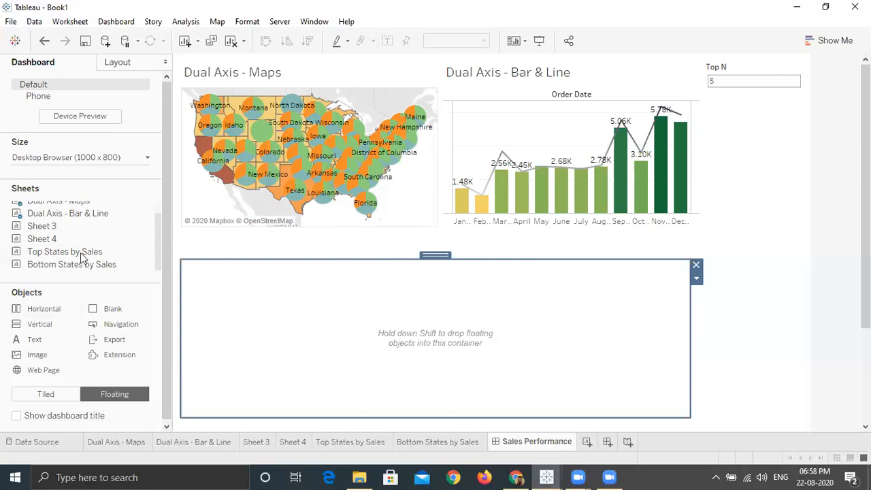
Place the Top States by Sales and Bottom States by Sales sheets side by side in the new horizontal container.
mouse_move(80, 255)
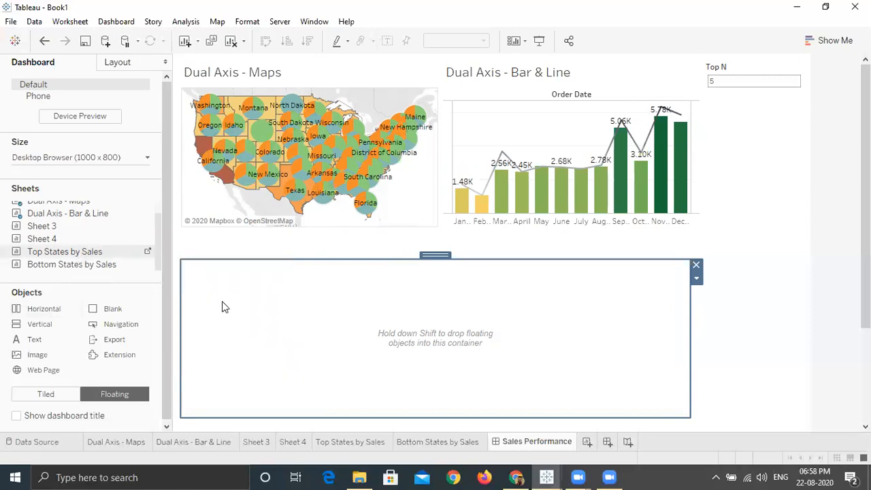
key(shift)
drag(222, 306, 222, 306)
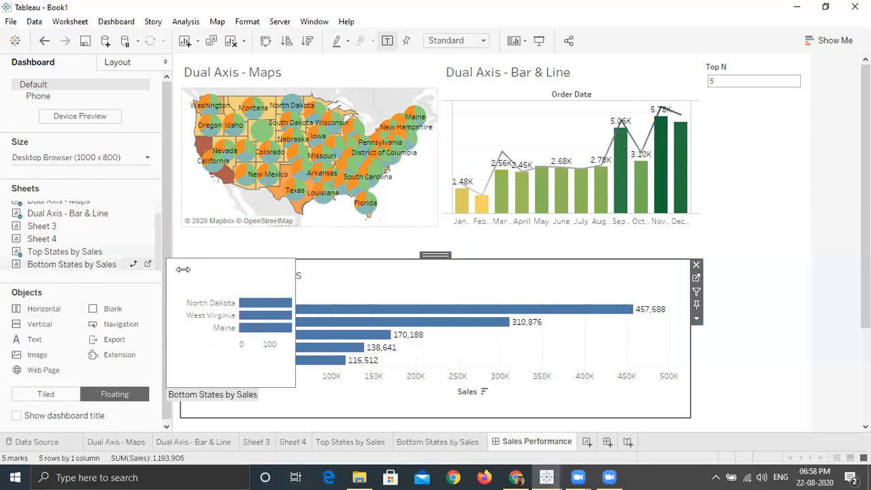
click(541, 332)
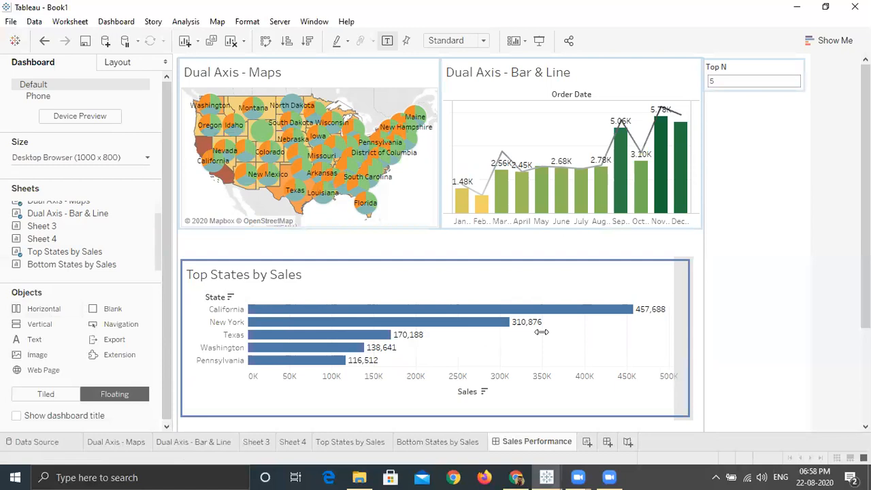
drag(540, 331, 541, 331)
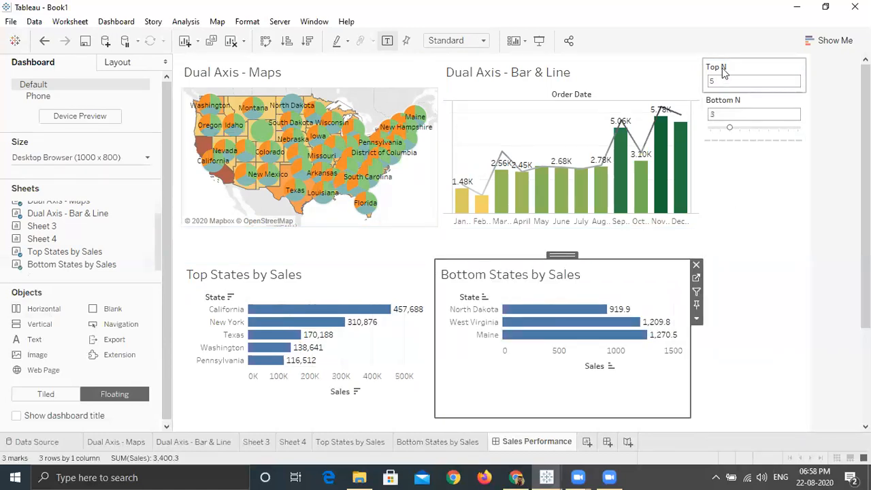
Set the Bottom N parameter to 7 and the Top N parameter to 10.
click(728, 119)
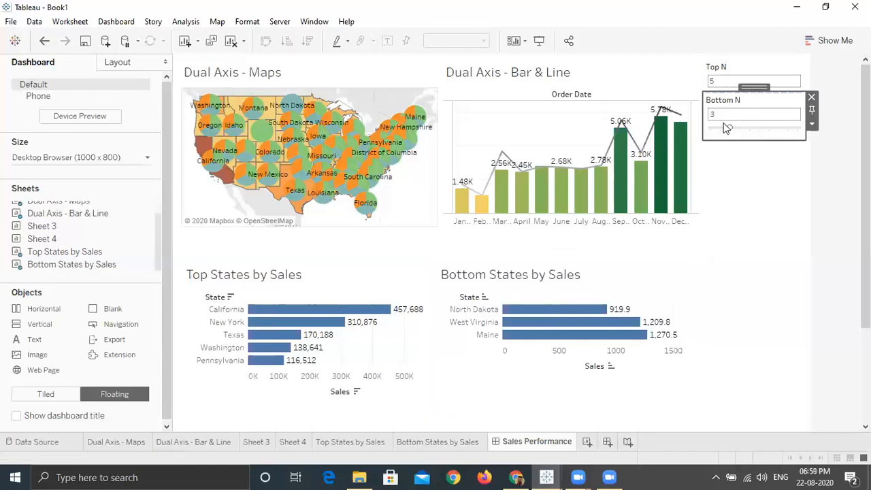
drag(741, 134, 770, 136)
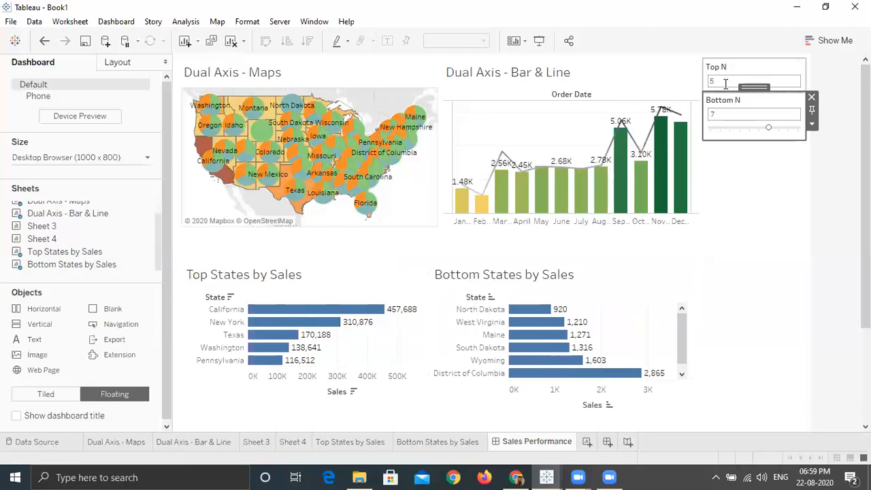
double_click(725, 83)
text(10)
key(Return)
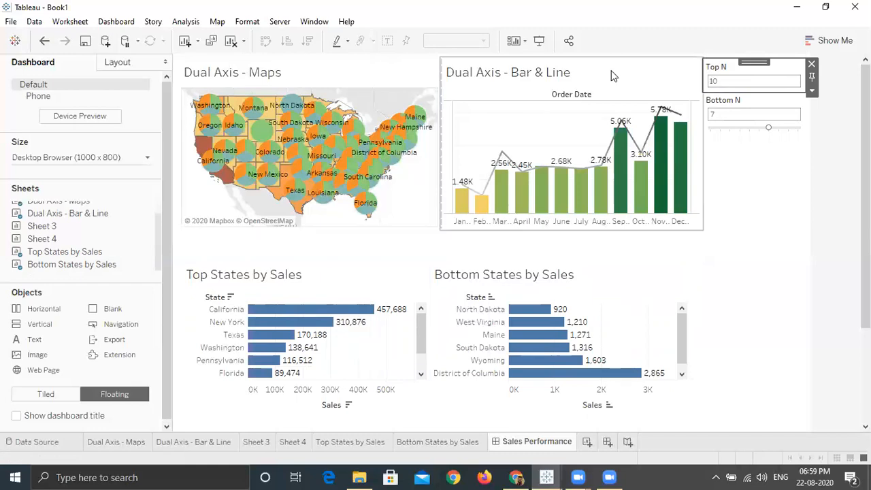
click(711, 104)
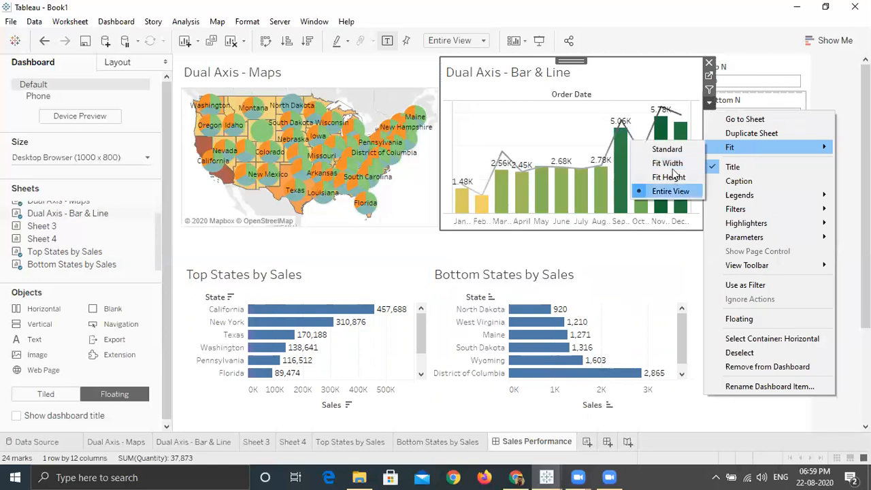
click(707, 104)
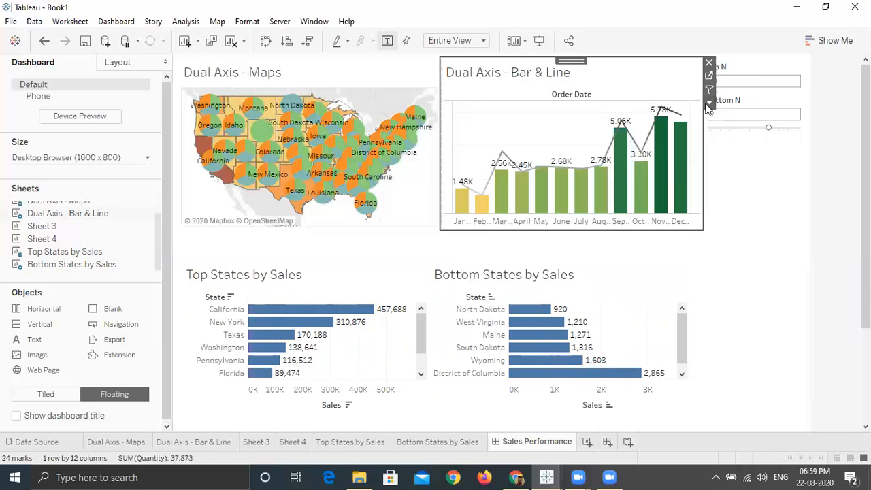
Set the bar-and-line chart's fit to Entire View and enlarge the month label area below its bars.
click(707, 103)
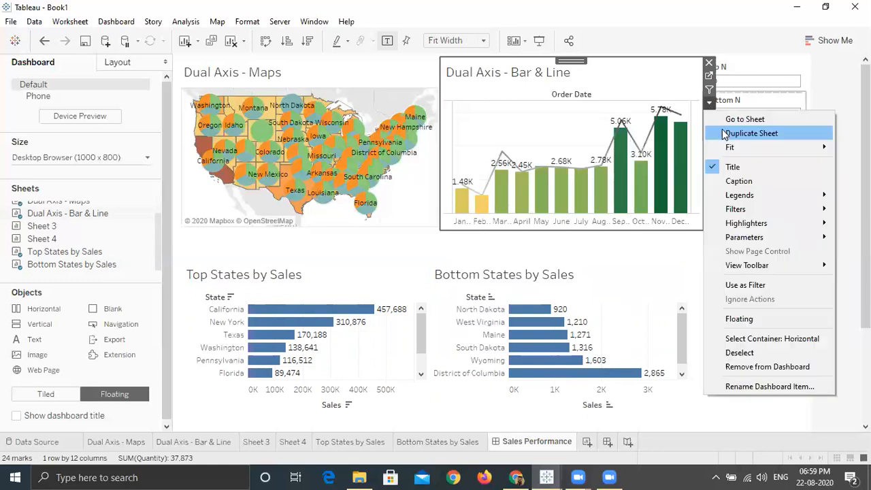
click(686, 178)
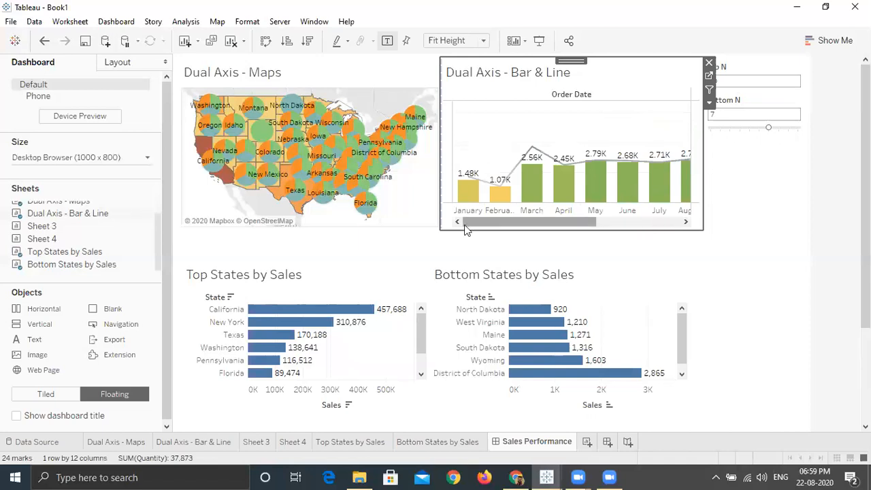
click(709, 103)
mouse_move(721, 147)
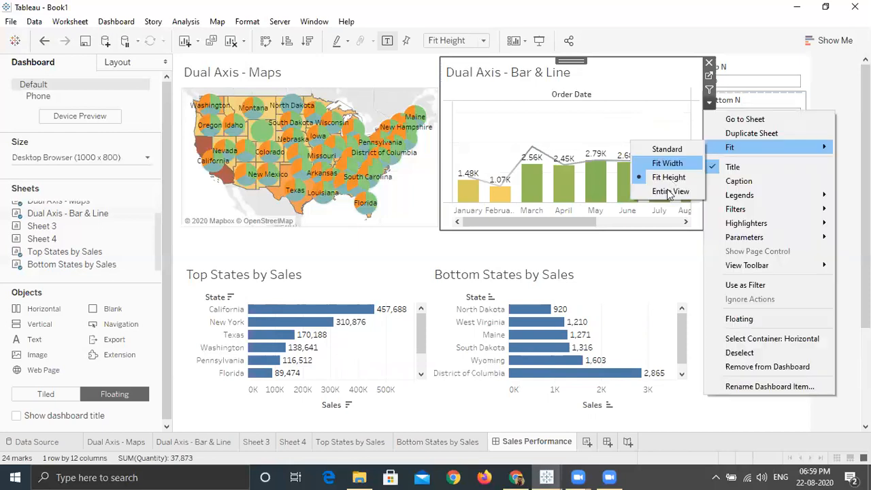
click(668, 192)
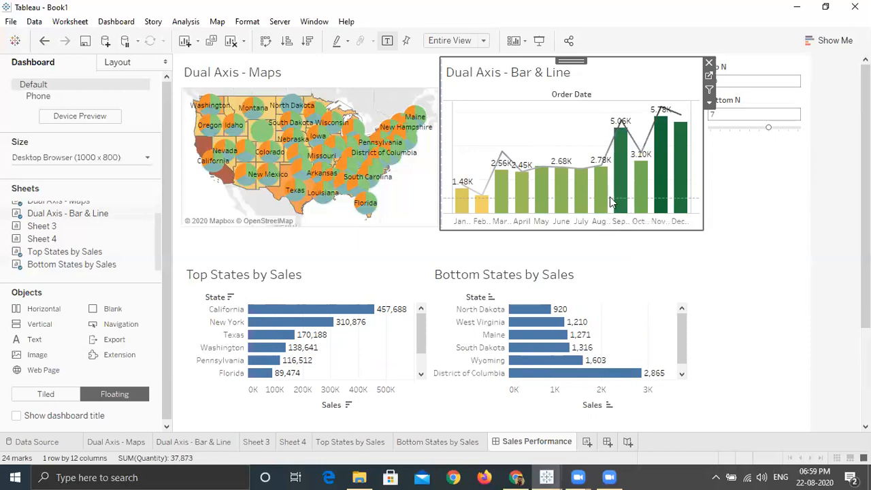
drag(611, 212, 610, 198)
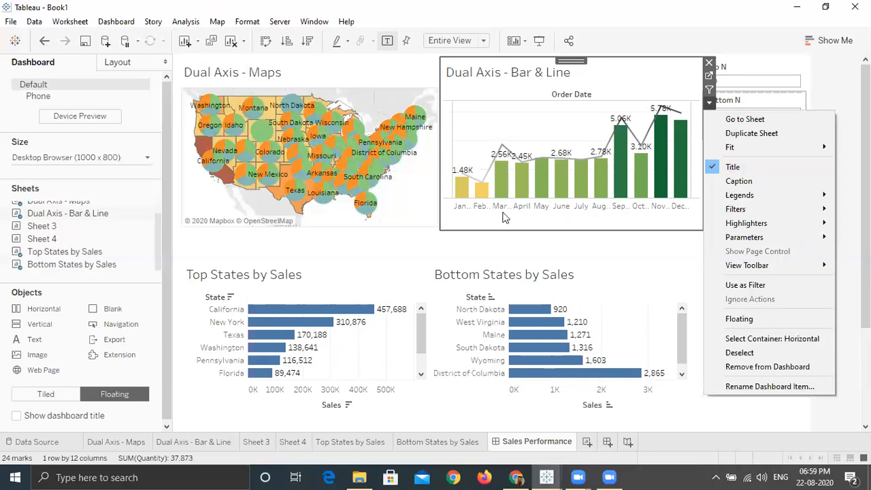
click(587, 206)
click(641, 266)
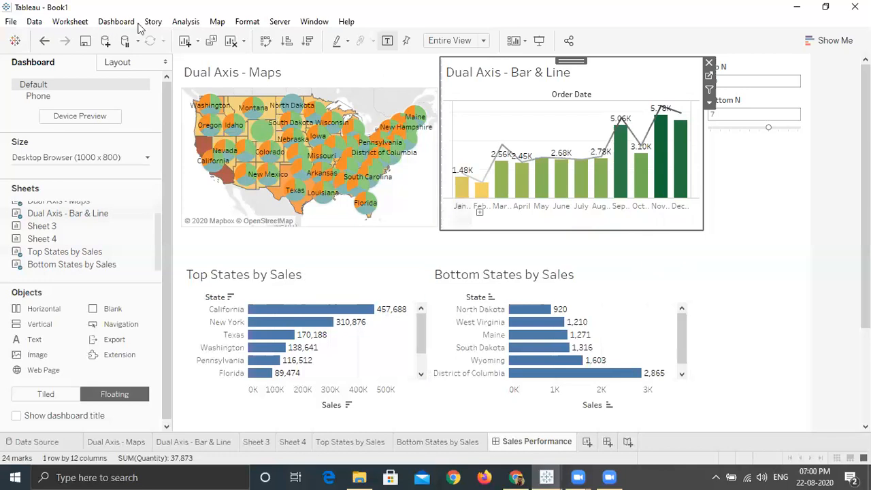
Add a dashboard filter action with only the Dual Axis - Maps sheet as its source.
click(173, 186)
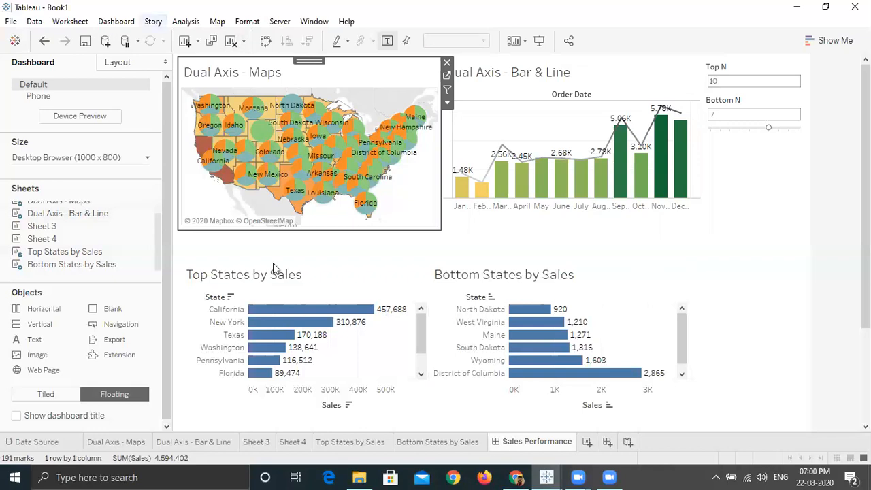
click(115, 22)
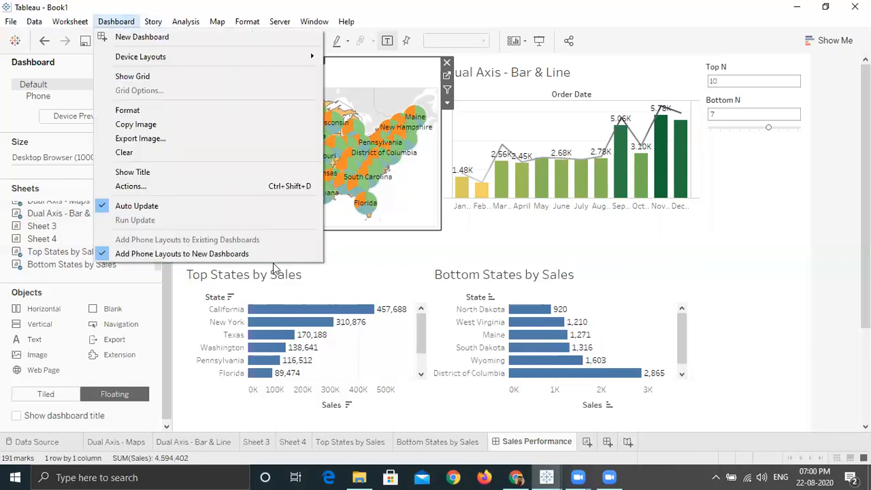
click(131, 186)
click(277, 294)
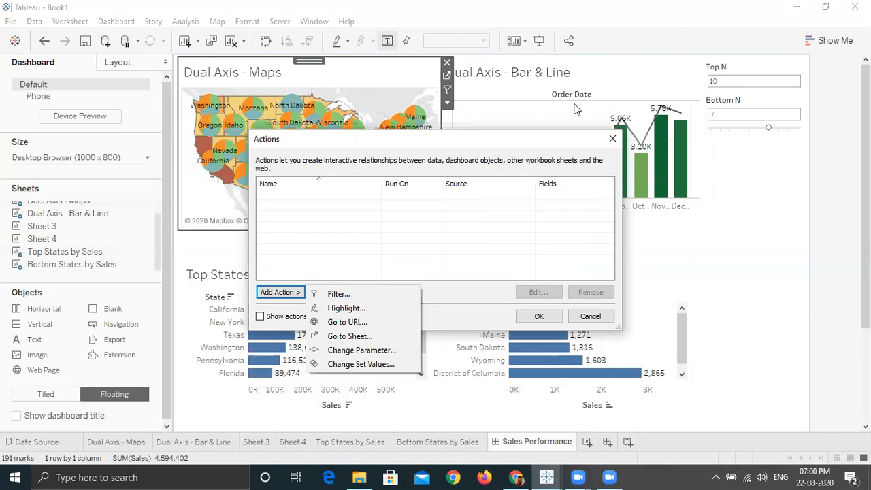
click(361, 301)
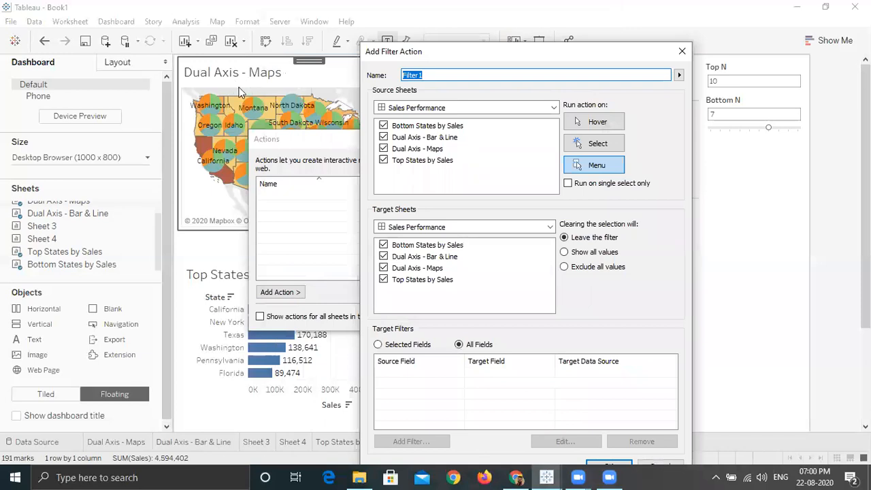
click(384, 126)
click(383, 137)
click(383, 160)
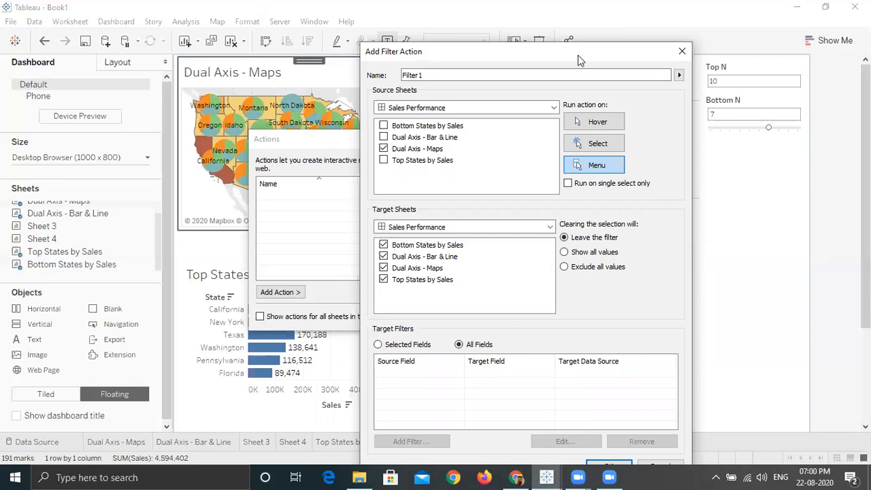
Target the filter action at only Dual Axis - Bar & Line, running on select and showing all values when cleared, and save it.
drag(578, 55, 365, 58)
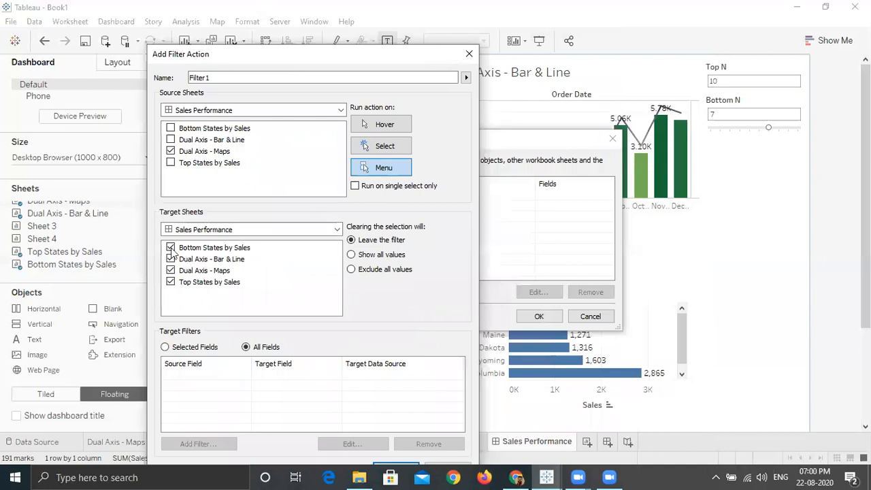
click(171, 271)
click(380, 256)
click(380, 129)
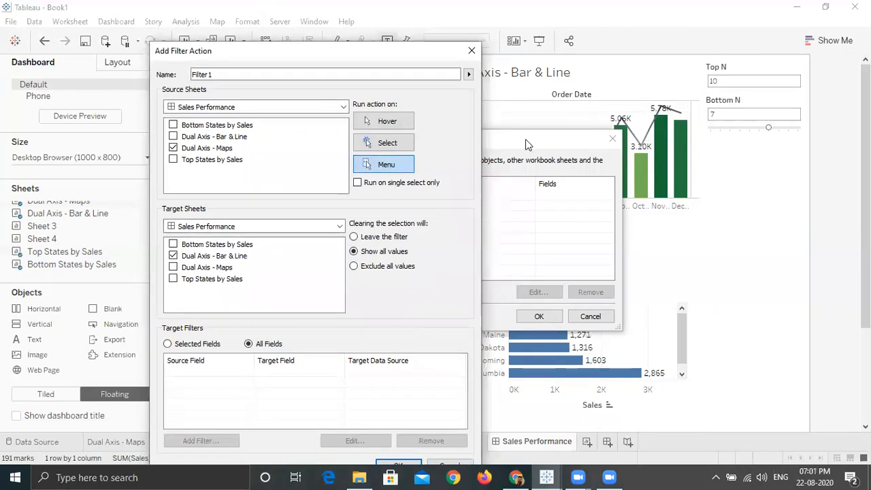
click(383, 145)
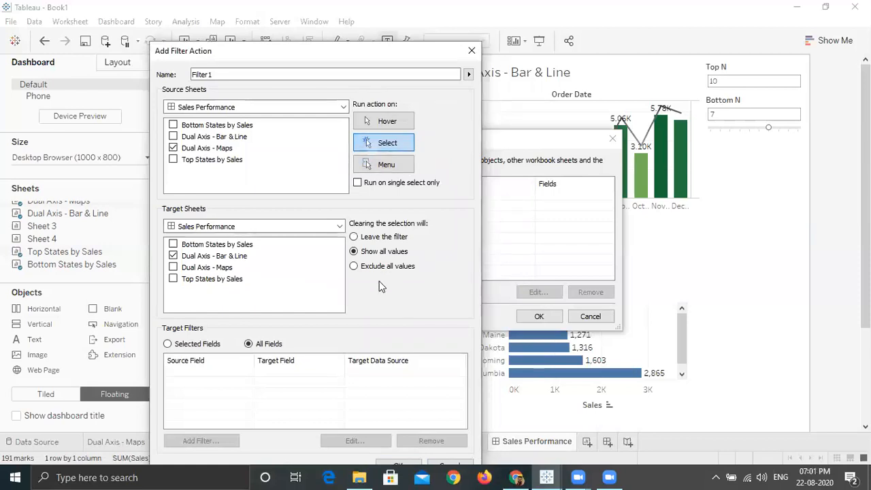
drag(373, 54, 355, 31)
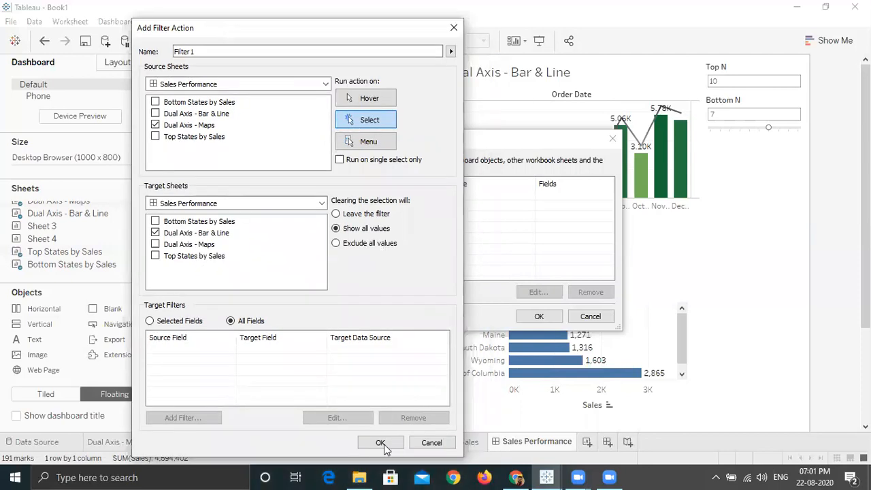
click(382, 443)
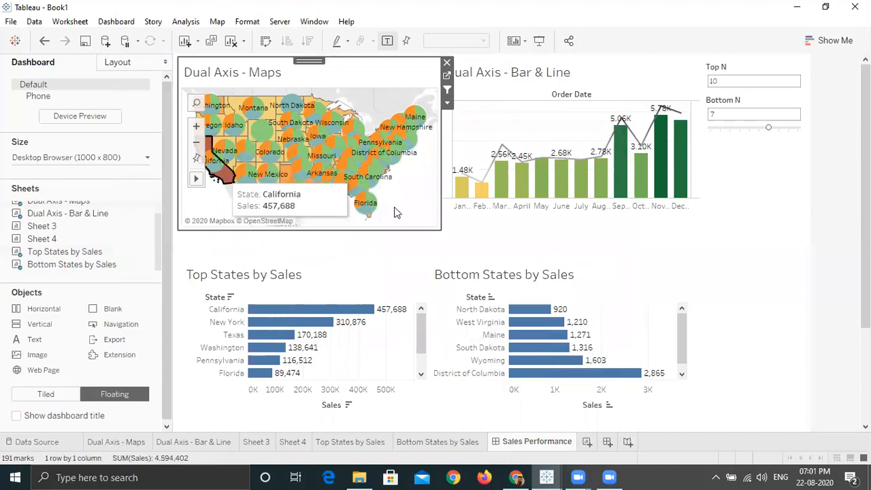
Test the filter action by selecting and clearing California, Arizona and Arizona's Furniture slice on the map.
click(235, 157)
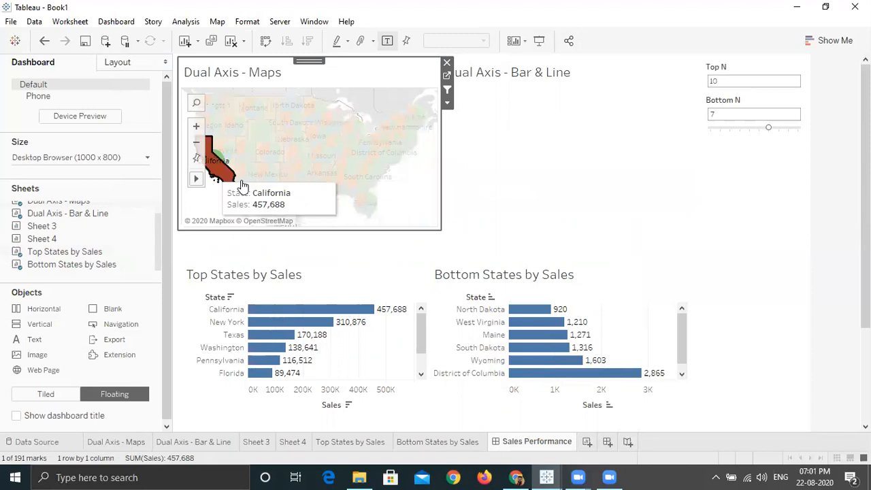
click(242, 185)
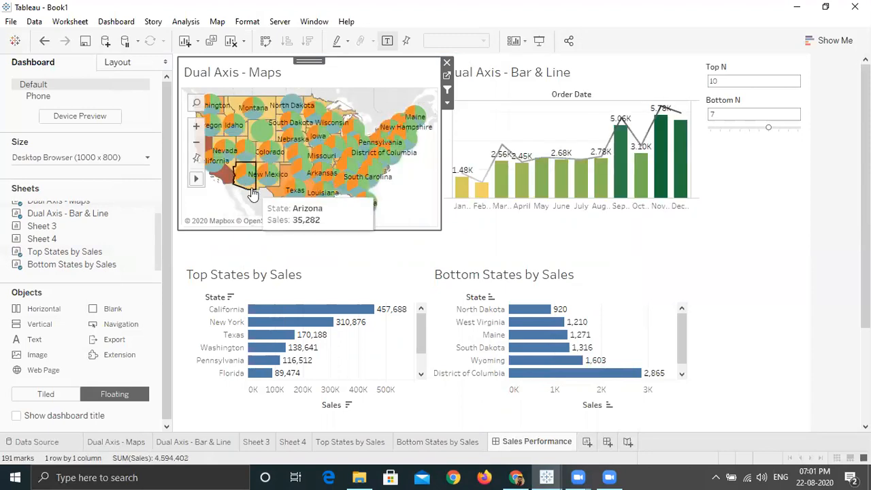
click(252, 192)
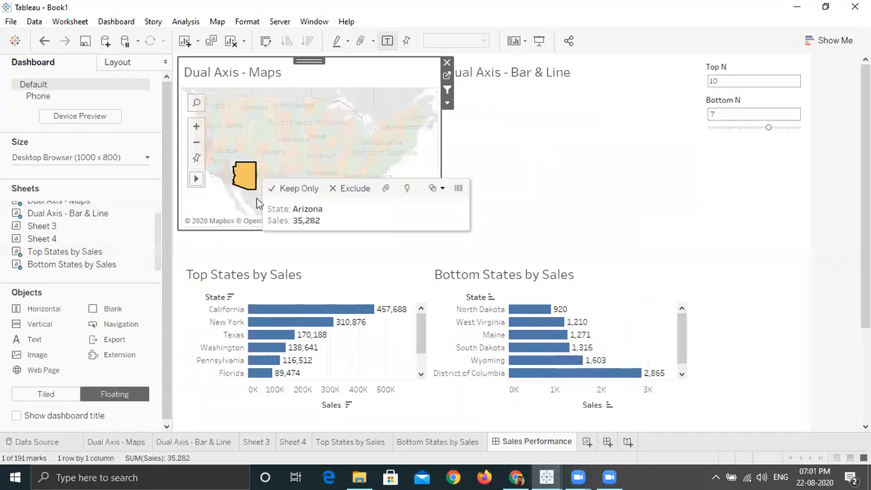
click(253, 180)
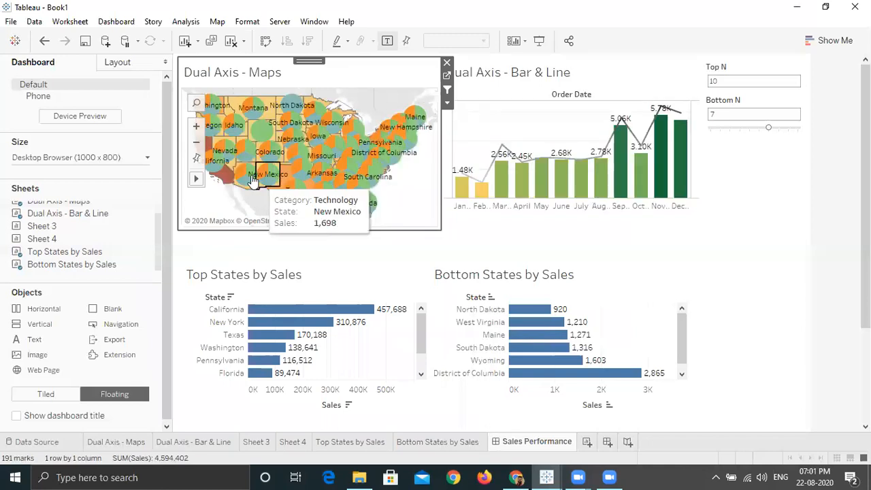
click(253, 180)
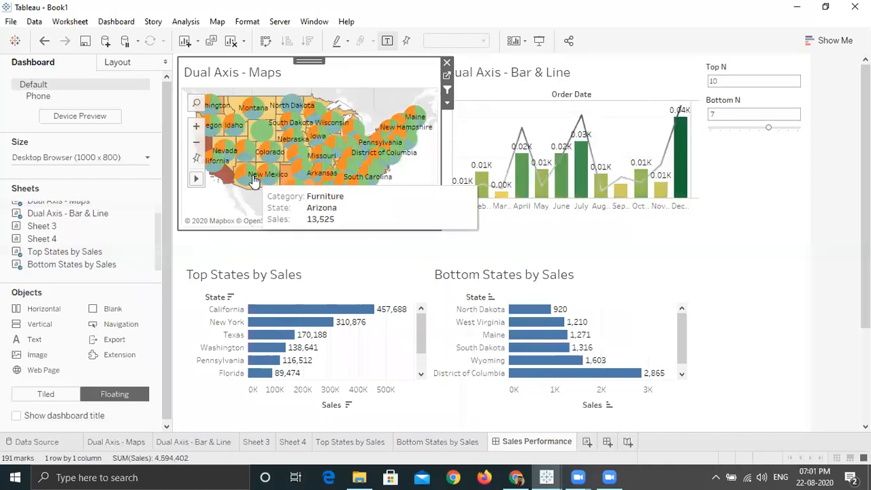
click(253, 179)
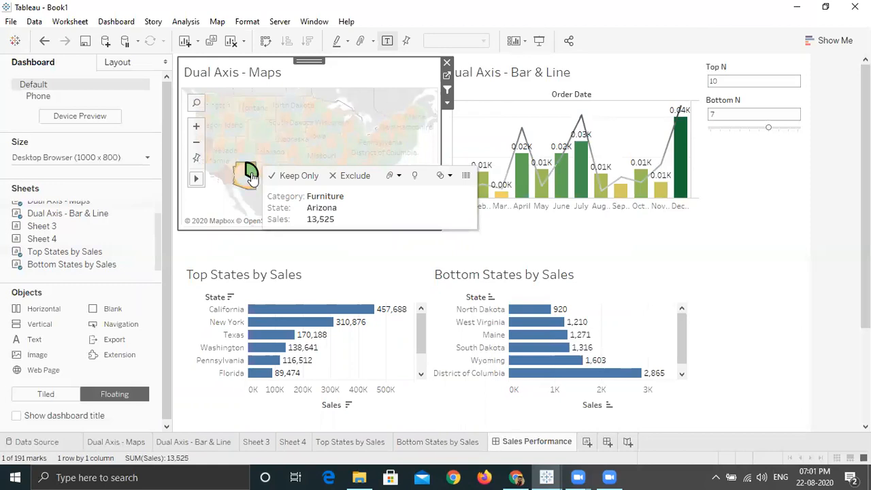
click(251, 176)
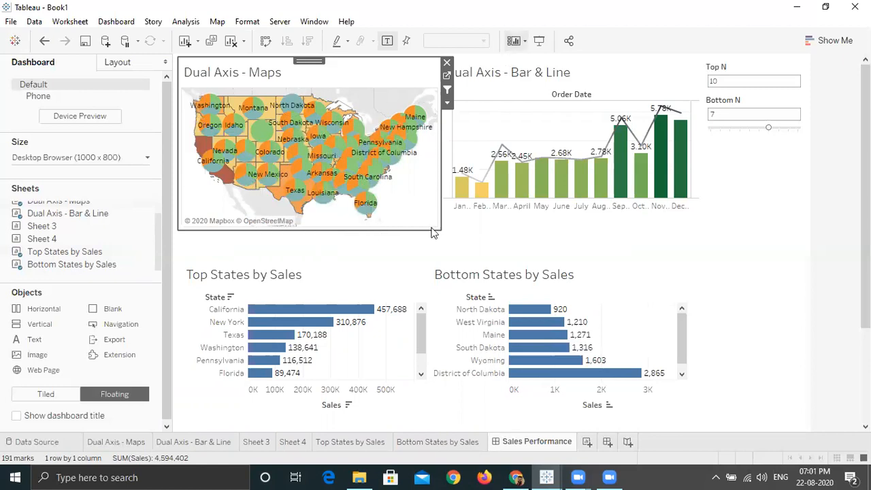
Preview the Sales Performance dashboard twice in presentation mode, returning to editing each time.
click(539, 42)
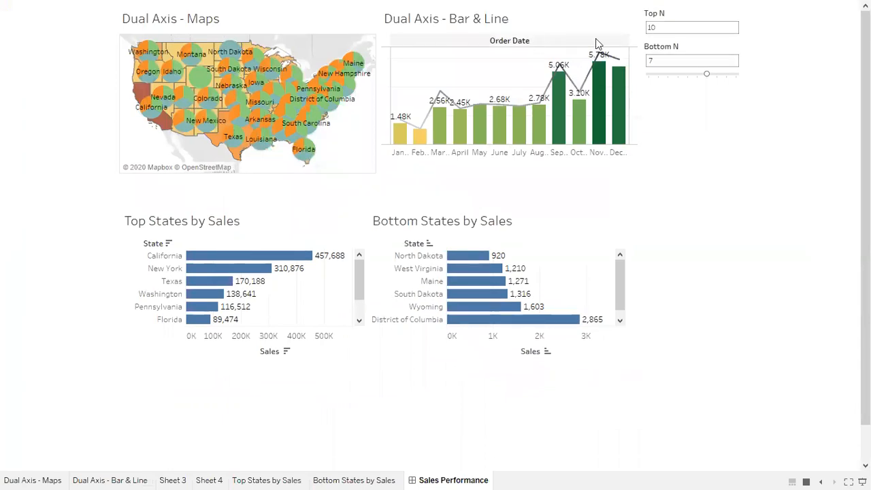
key(Escape)
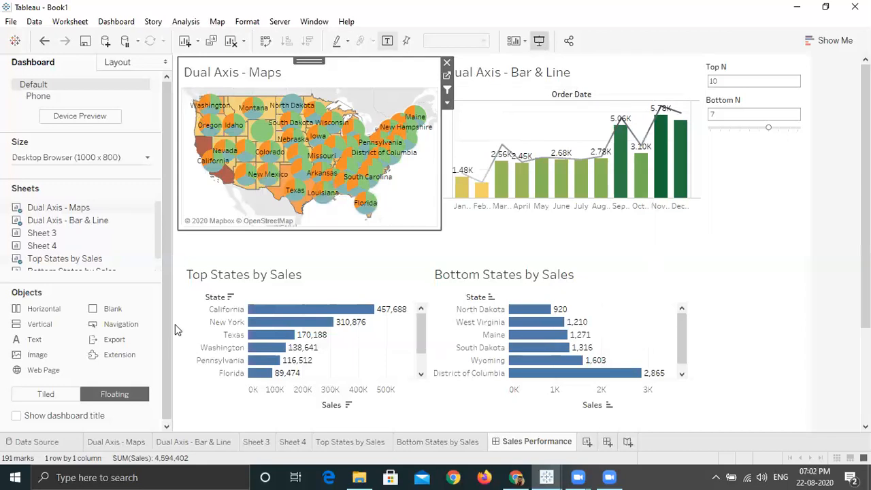
key(F7)
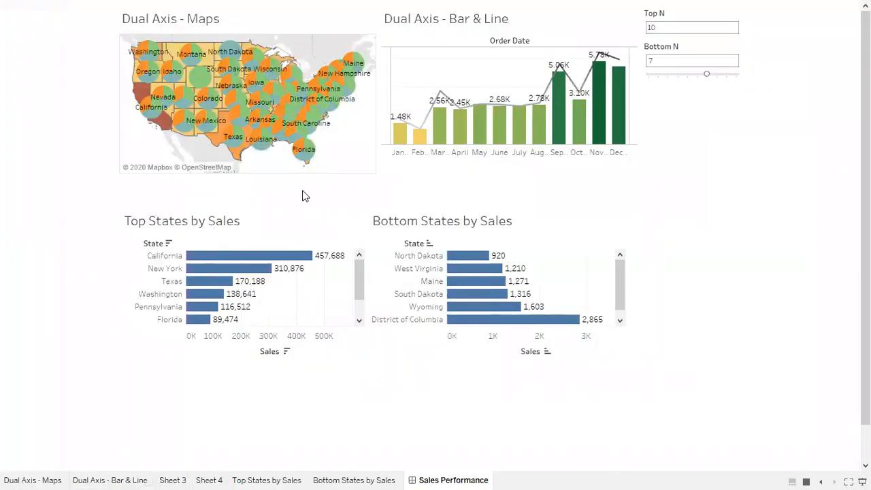
key(F7)
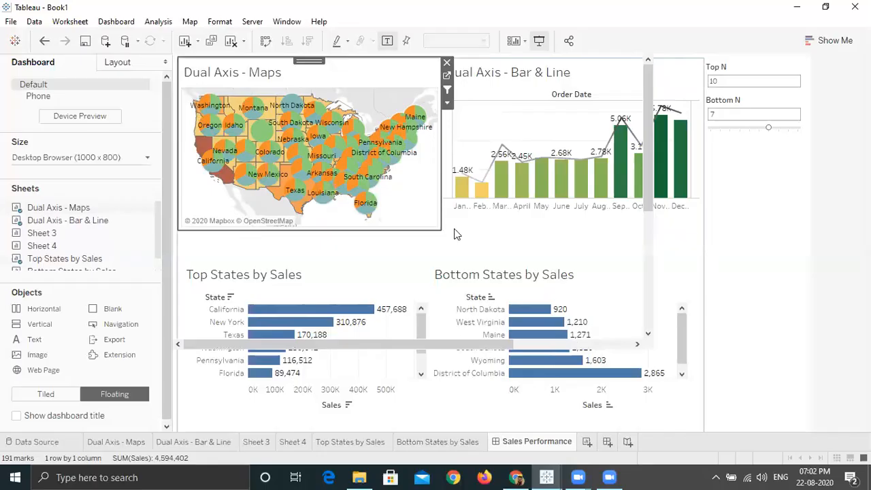
Extend the horizontal container with the map and the bar-and-line chart down past the Top and Bottom States titles.
click(700, 107)
click(710, 104)
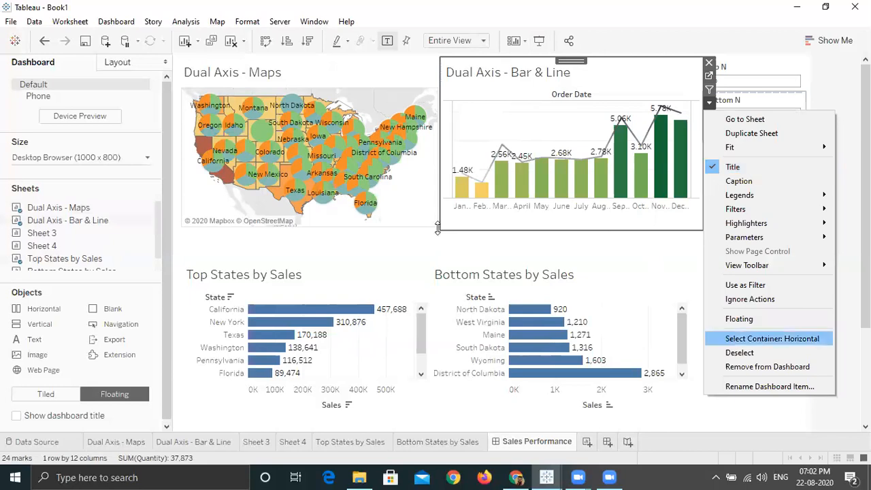
drag(438, 229, 540, 278)
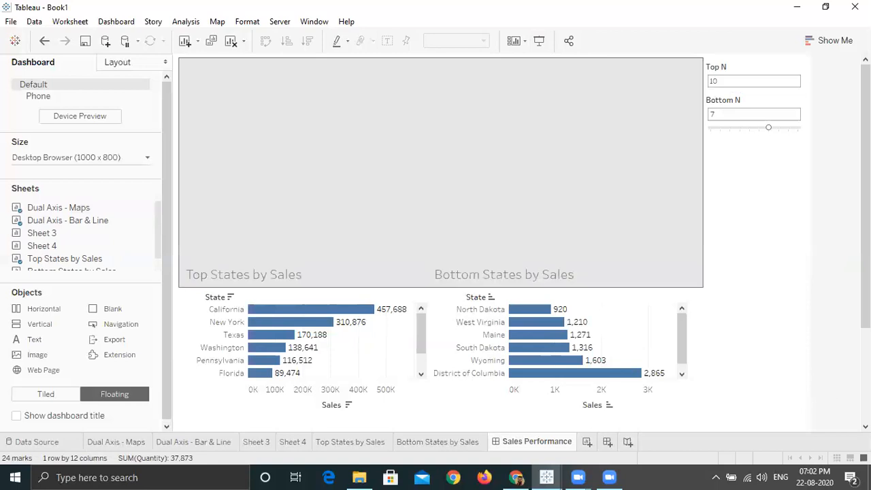
drag(436, 288, 436, 288)
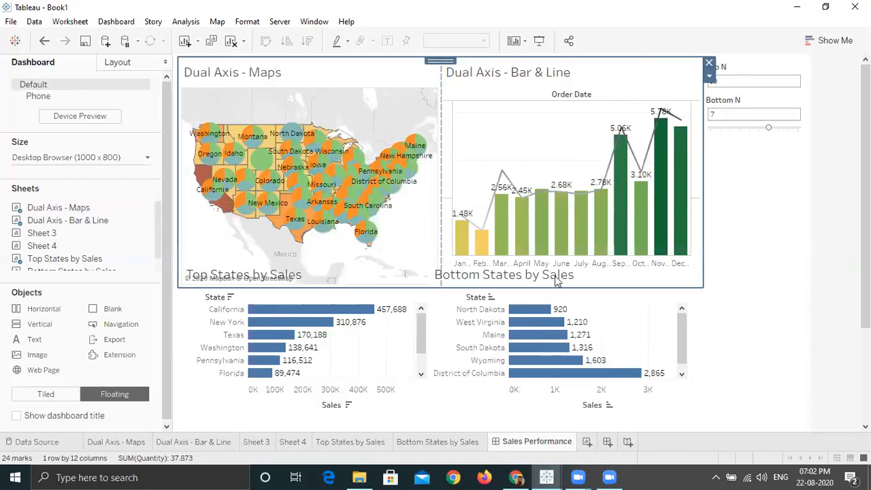
Move the container with Top and Bottom States by Sales below the enlarged charts and extend it down to the visible canvas end.
scroll(558, 279, down, 3)
click(629, 228)
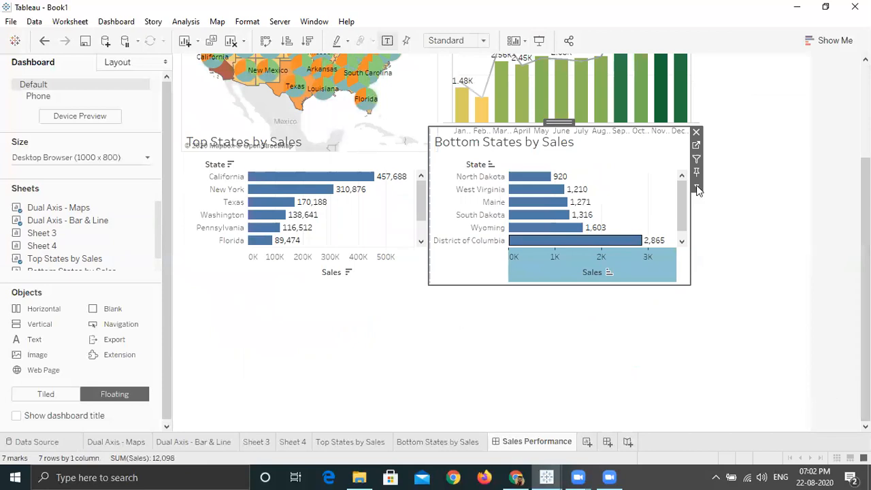
right_click(728, 397)
click(737, 433)
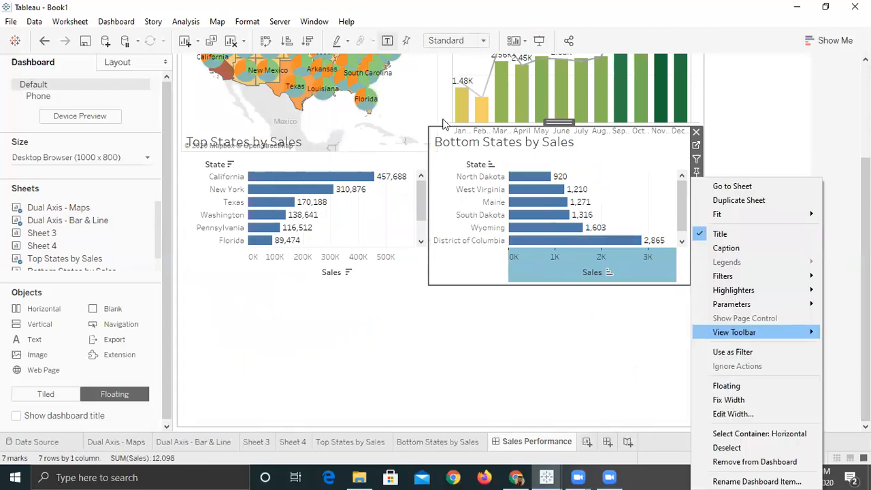
drag(441, 123, 442, 179)
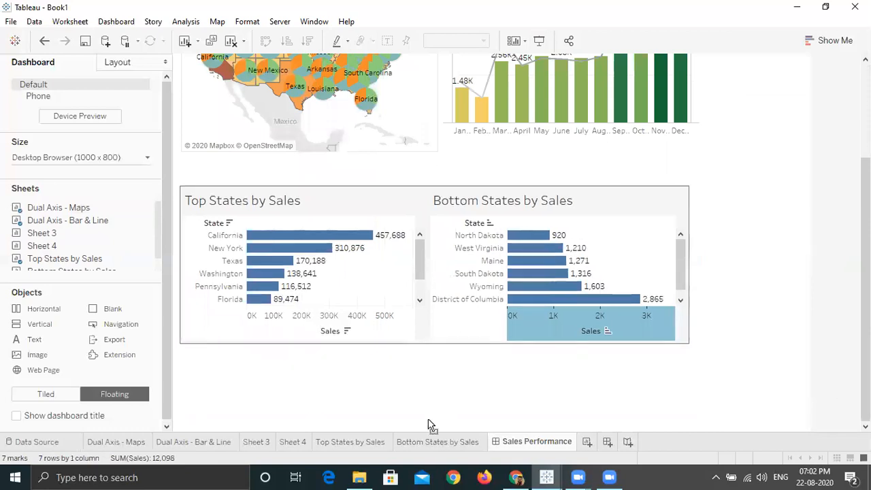
drag(430, 343, 428, 426)
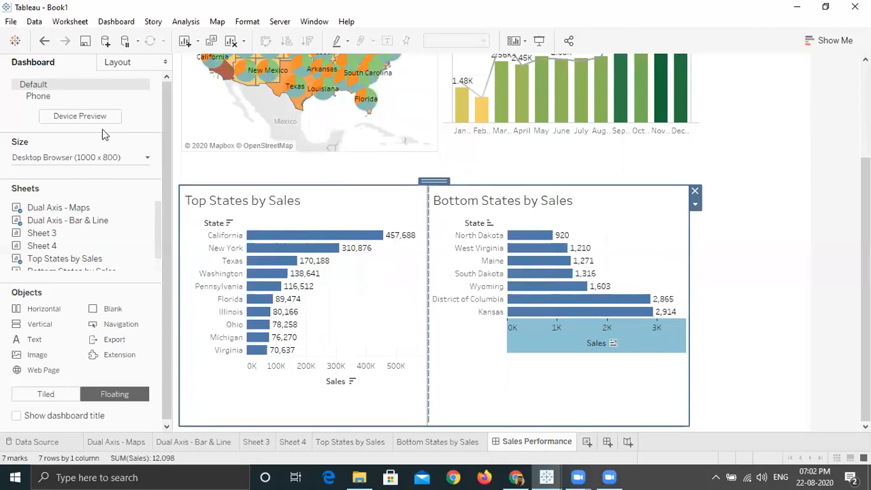
Preview the Sales Performance dashboard in presentation mode at its existing size and return to editing.
click(91, 155)
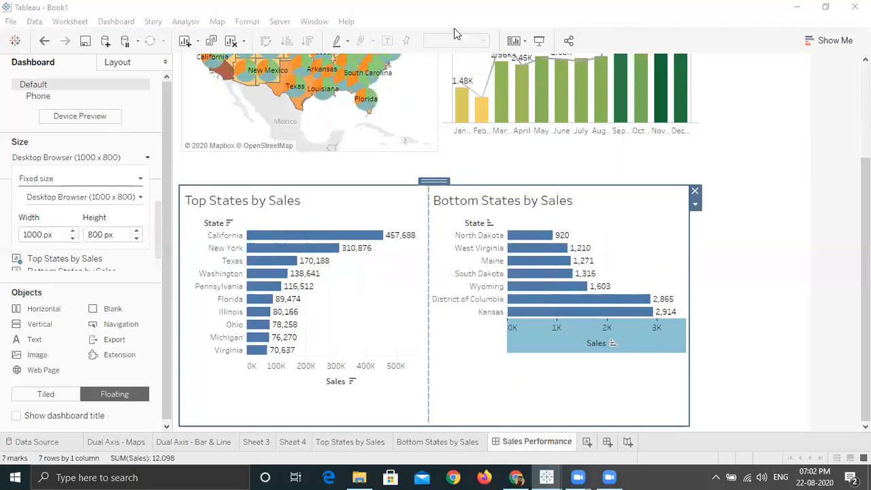
click(539, 42)
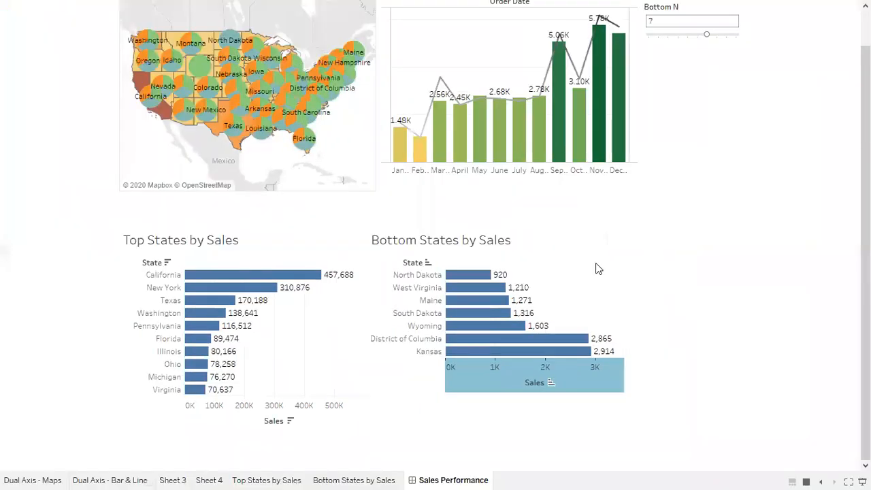
key(Escape)
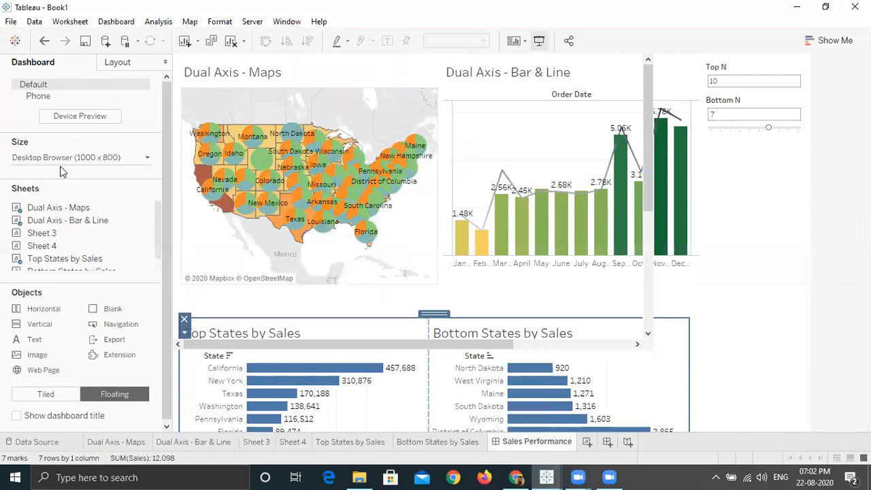
Set the dashboard's fixed width to 1250 px.
click(81, 157)
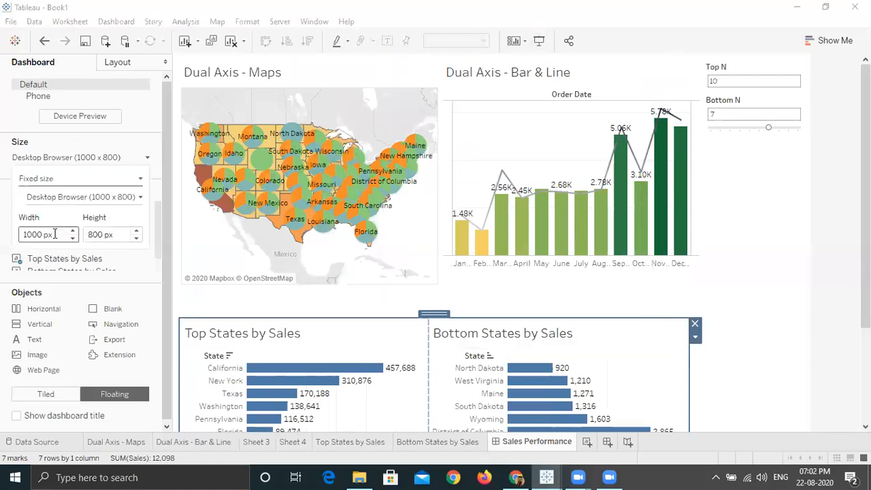
double_click(32, 235)
text(1200)
key(BackSpace)
text(5)
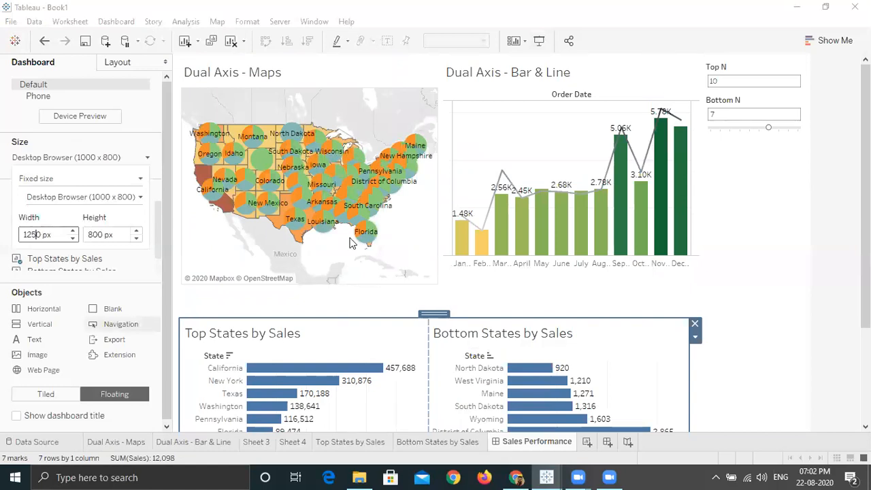
key(Return)
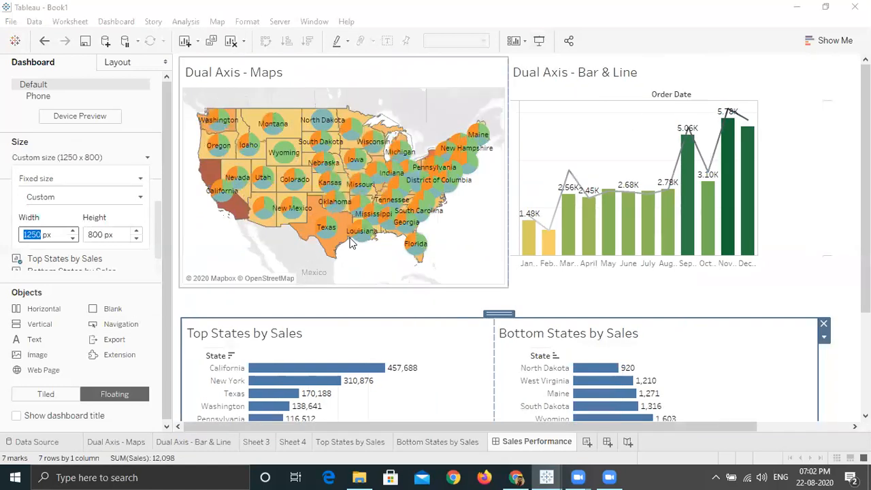
Preview the widened dashboard in presentation mode, return to editing and inspect the layout across its full width.
click(541, 42)
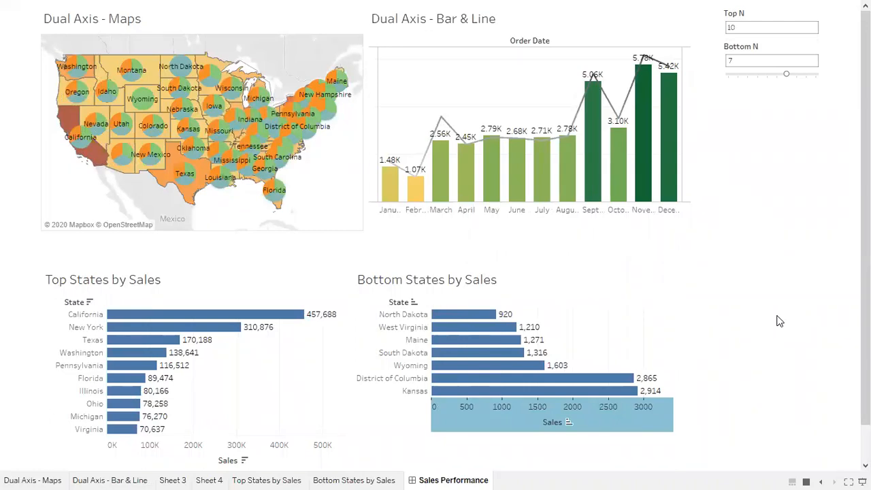
key(Escape)
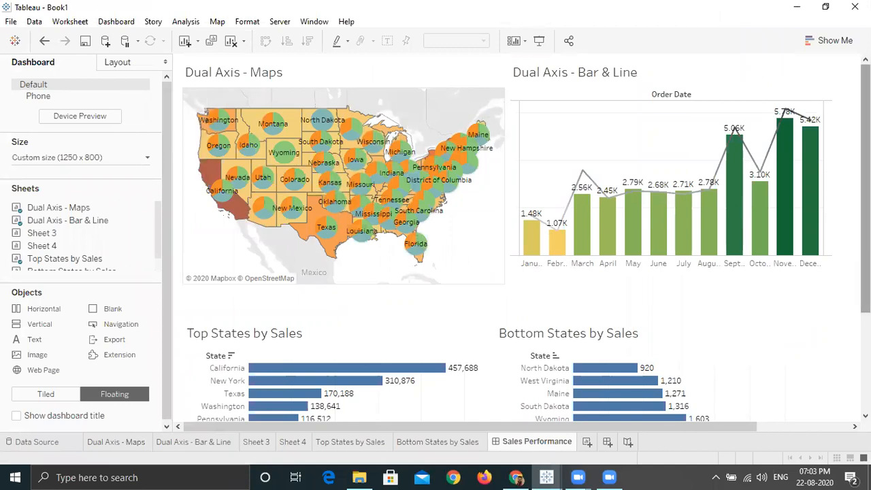
drag(720, 427, 823, 412)
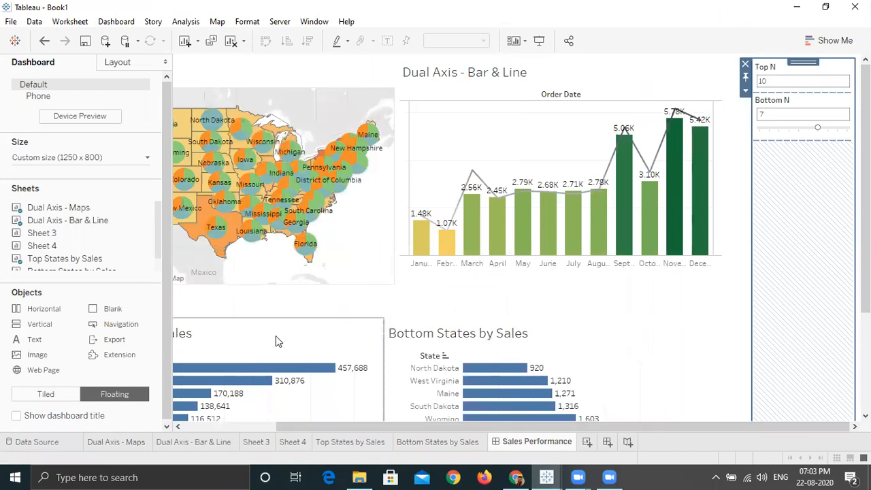
click(591, 340)
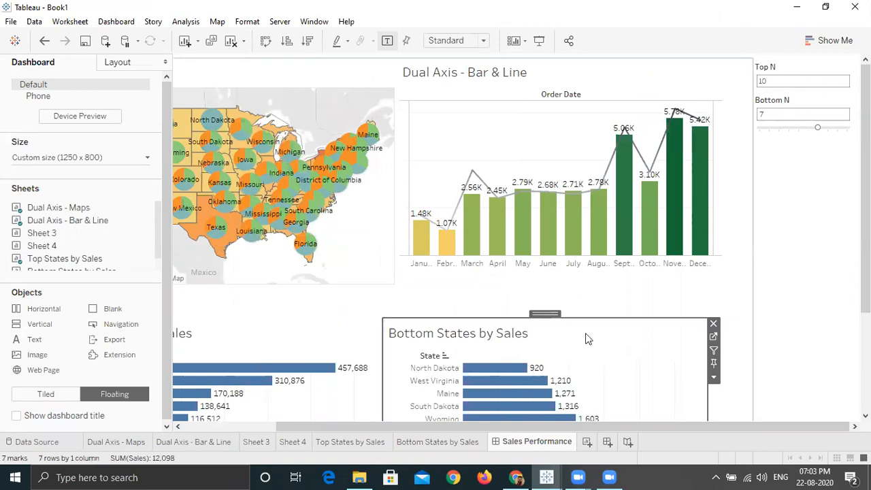
click(327, 411)
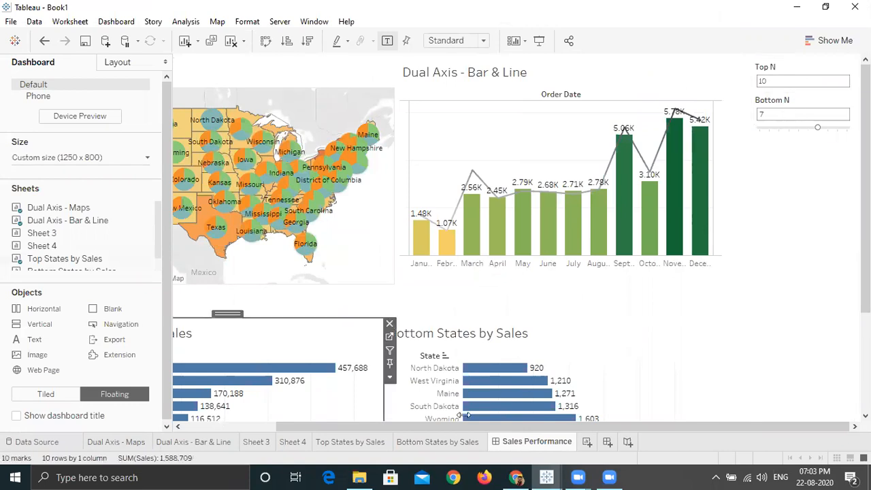
drag(284, 426, 240, 426)
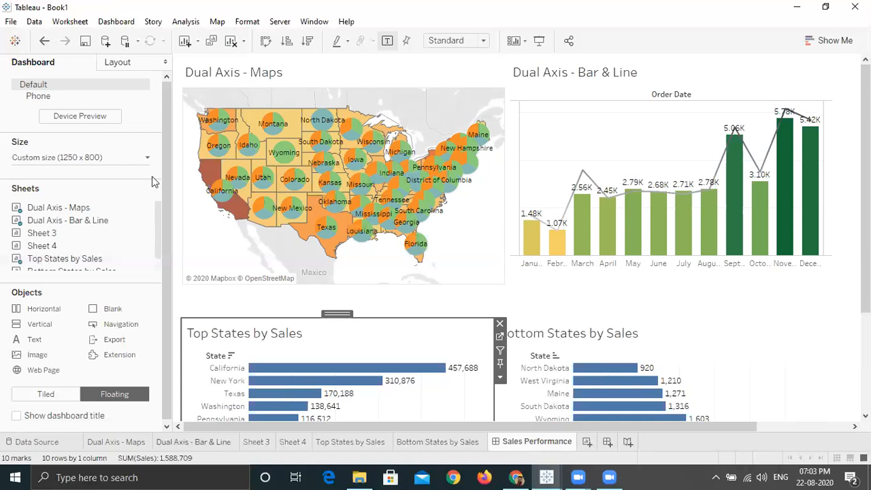
On the Dual Axis - Bar & Line worksheet, add a Region filter with all regions selected.
drag(166, 175, 166, 119)
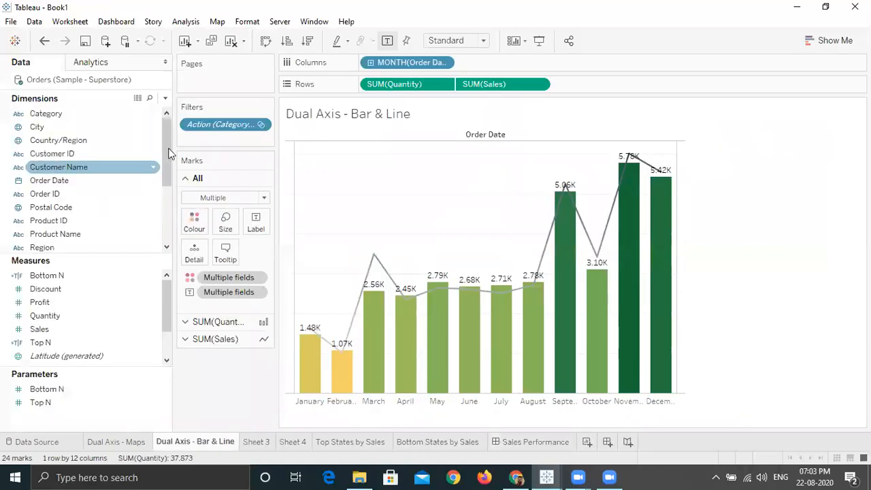
click(165, 224)
click(60, 151)
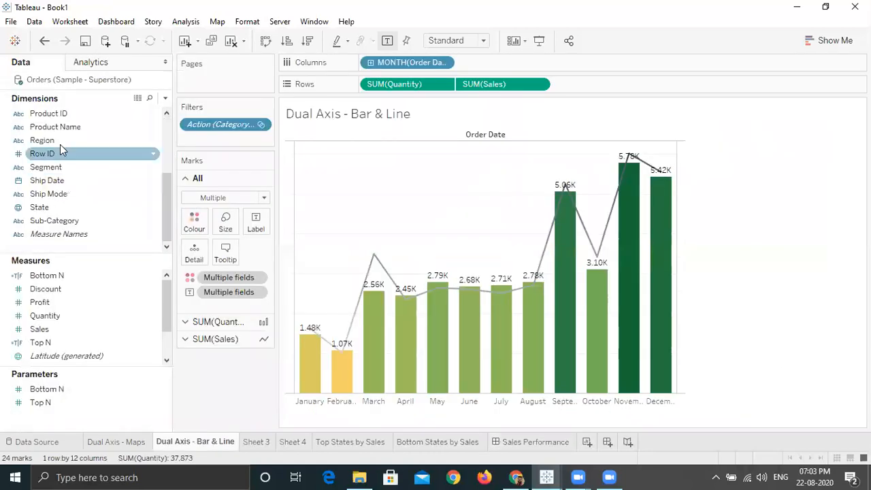
drag(63, 140, 194, 146)
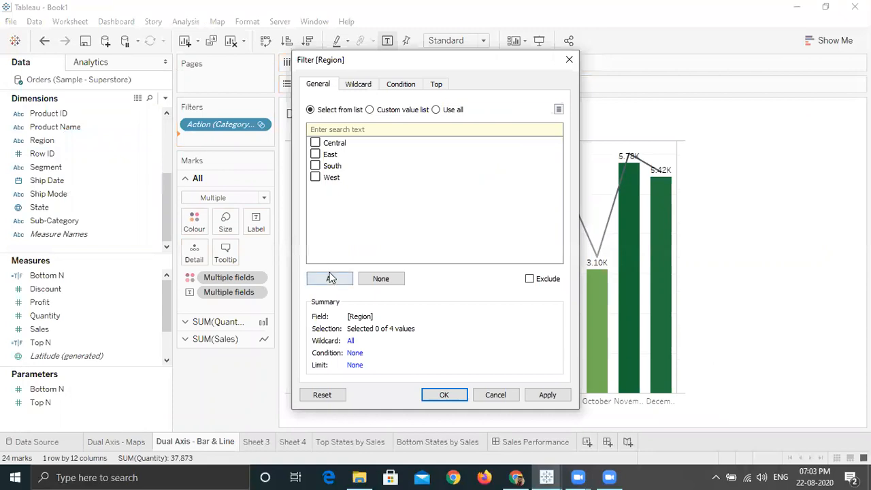
click(329, 279)
click(449, 395)
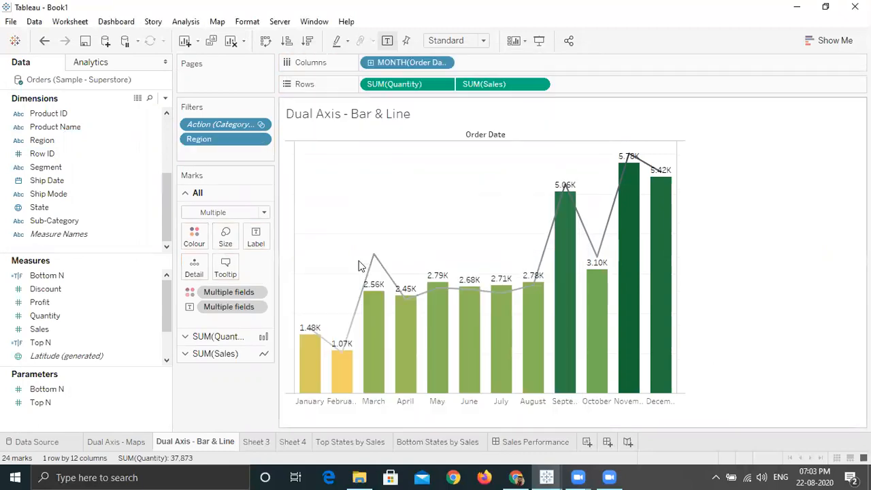
On the Sales Performance dashboard, show the Region filter control for the Dual Axis - Bar & Line chart.
click(518, 446)
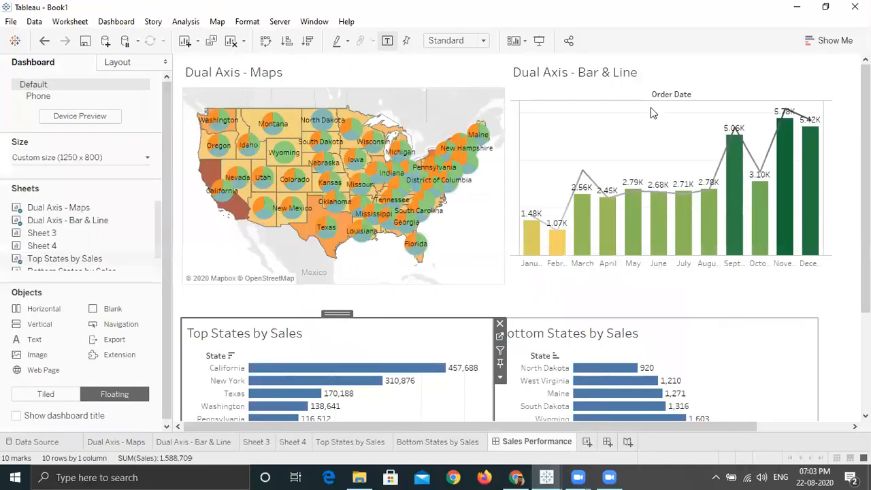
click(820, 111)
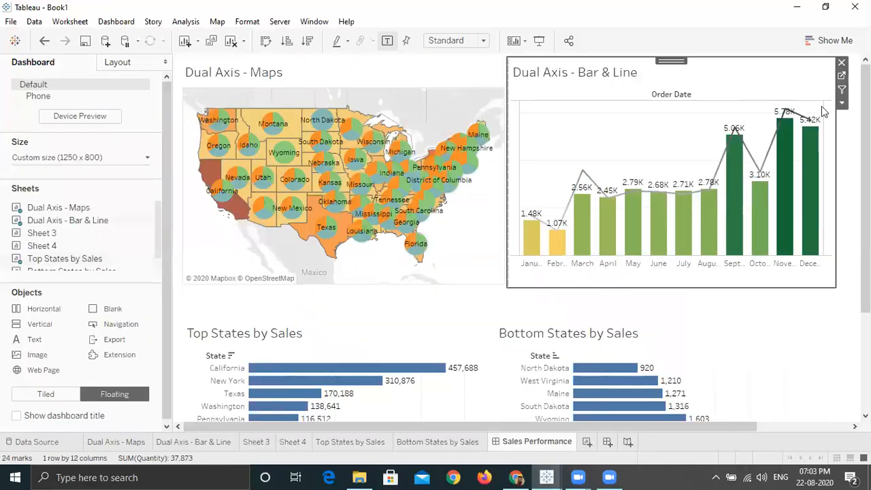
click(839, 105)
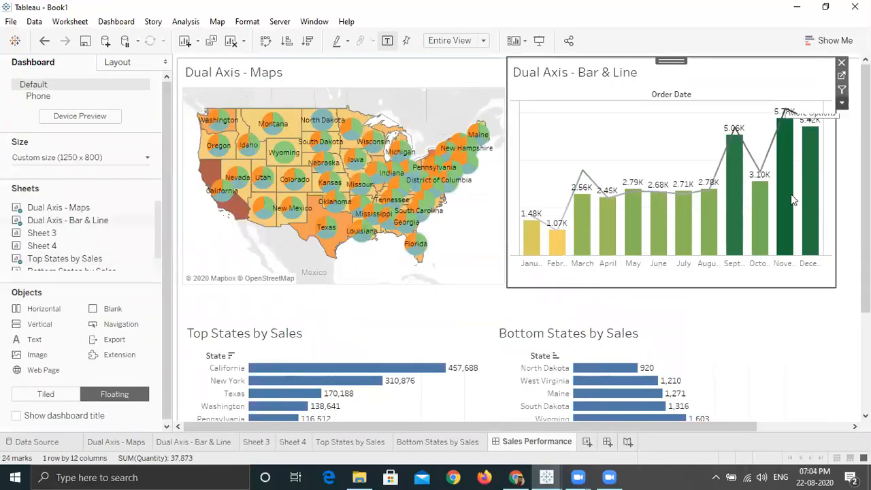
mouse_move(792, 209)
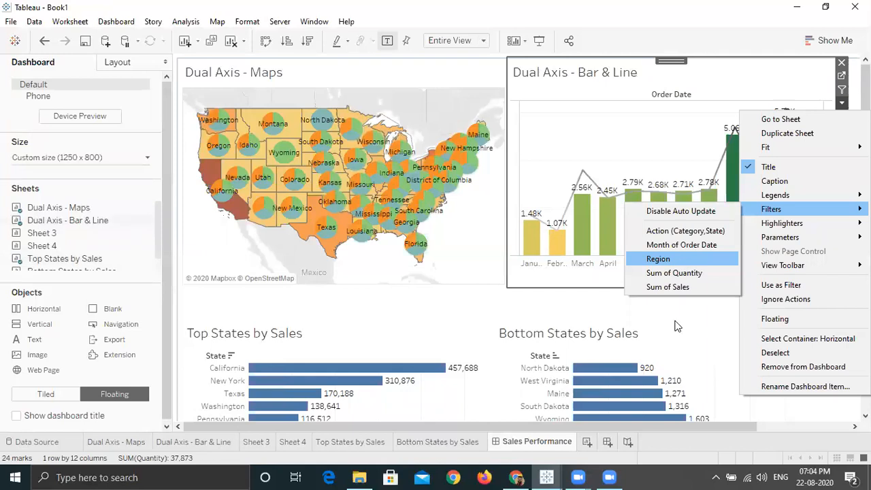
click(677, 327)
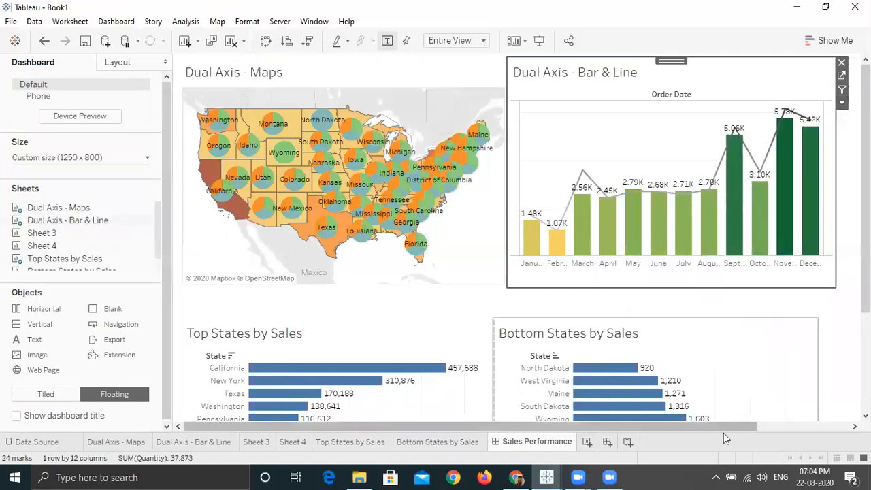
scroll(816, 156, right, 3)
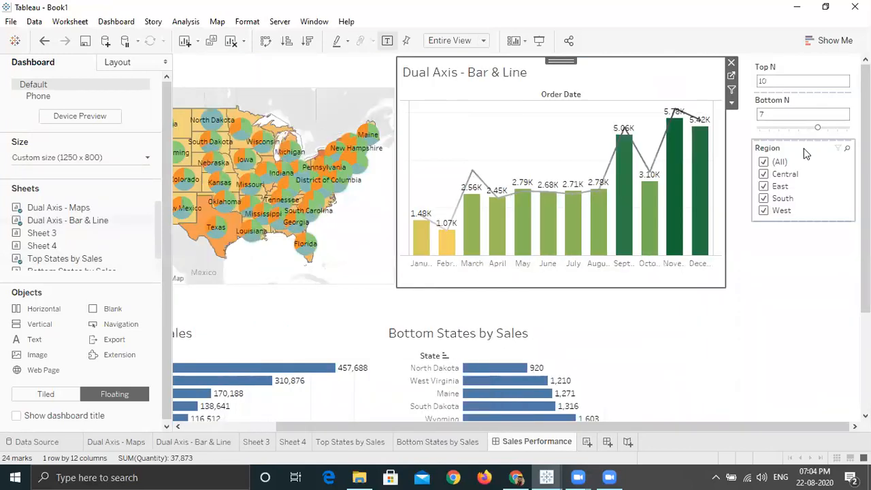
Change the Region filter control to Multiple Values (dropdown).
click(800, 159)
click(748, 175)
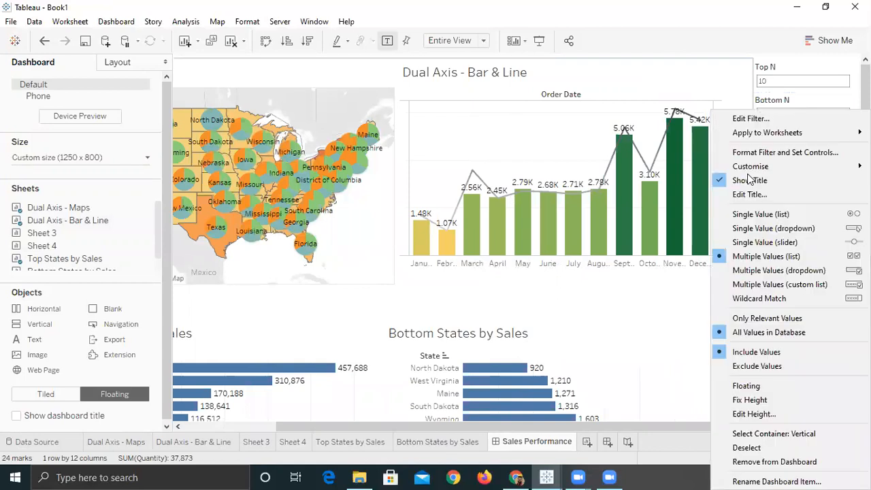
click(791, 272)
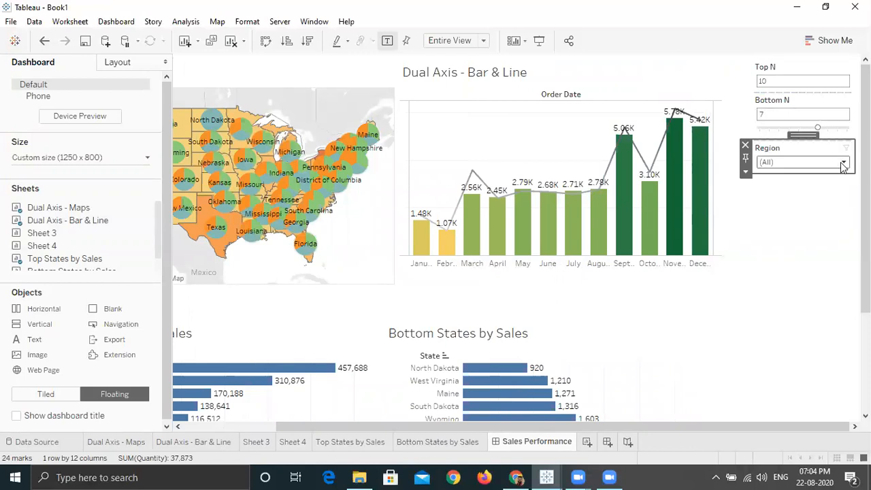
Test the Region filter by clearing all values, selecting East and South, and selecting all regions again.
click(843, 164)
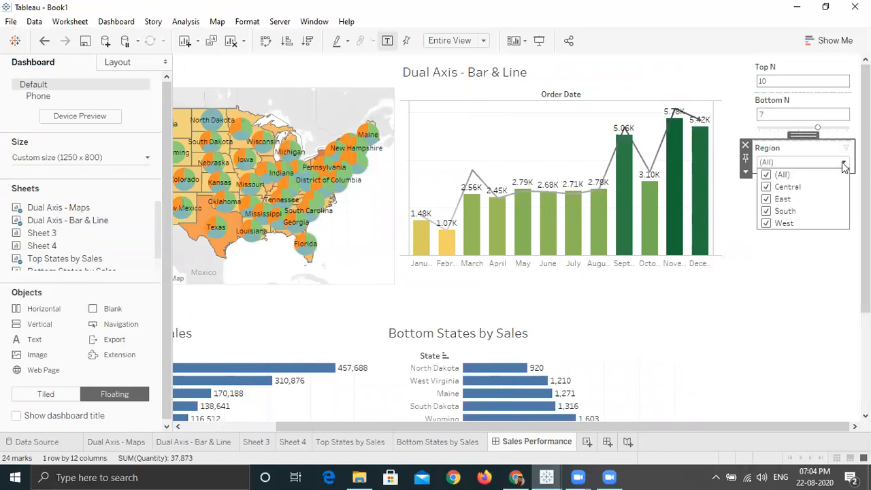
click(767, 175)
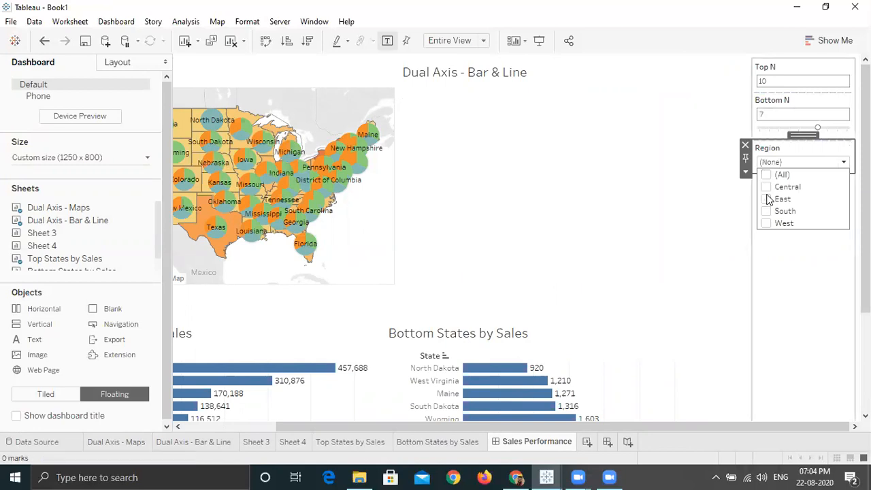
click(767, 199)
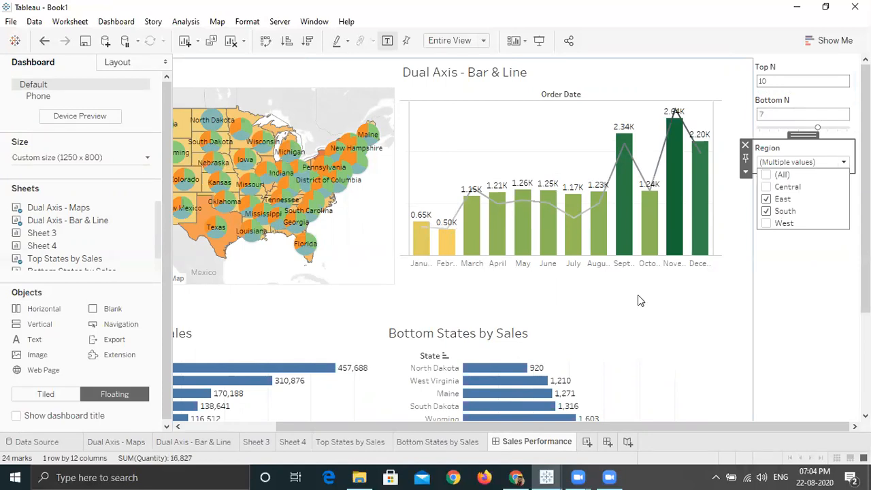
click(767, 176)
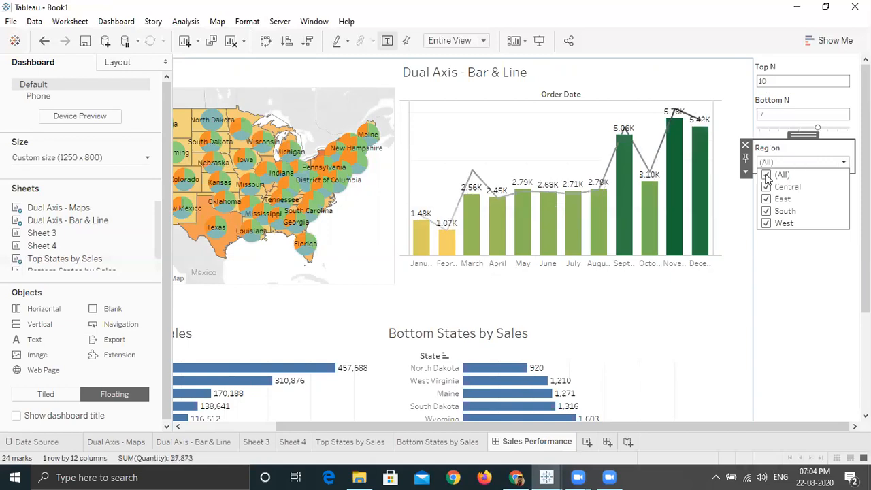
click(707, 209)
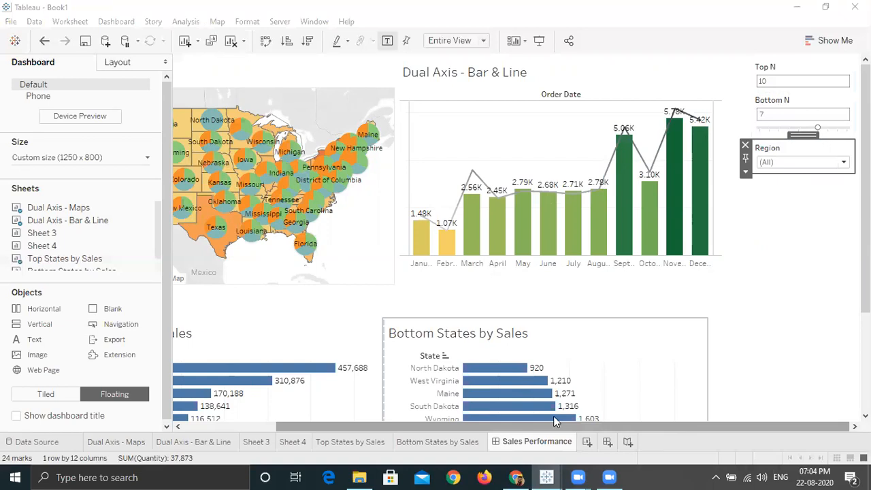
scroll(453, 430, left, 3)
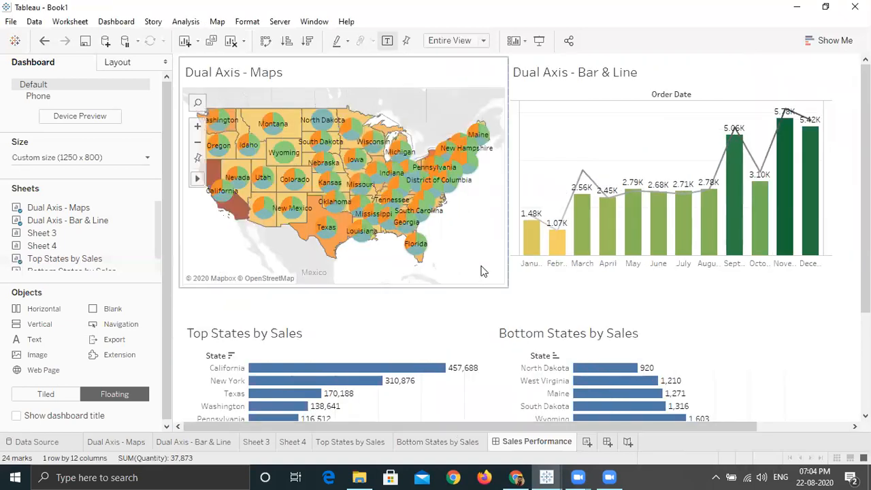
mouse_move(368, 204)
mouse_move(659, 215)
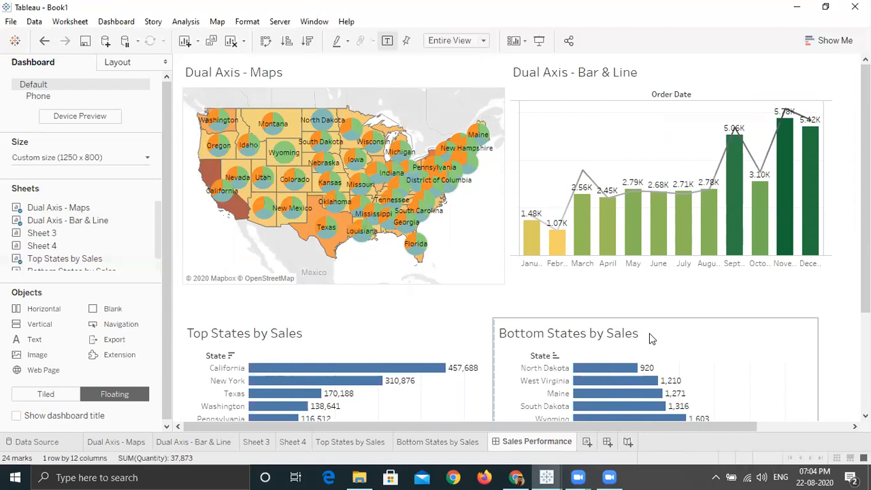
click(367, 338)
click(667, 340)
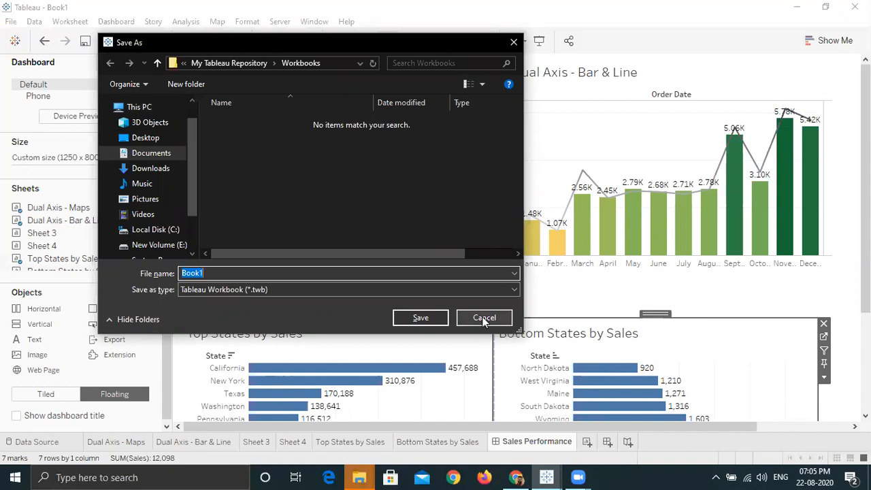
key(Escape)
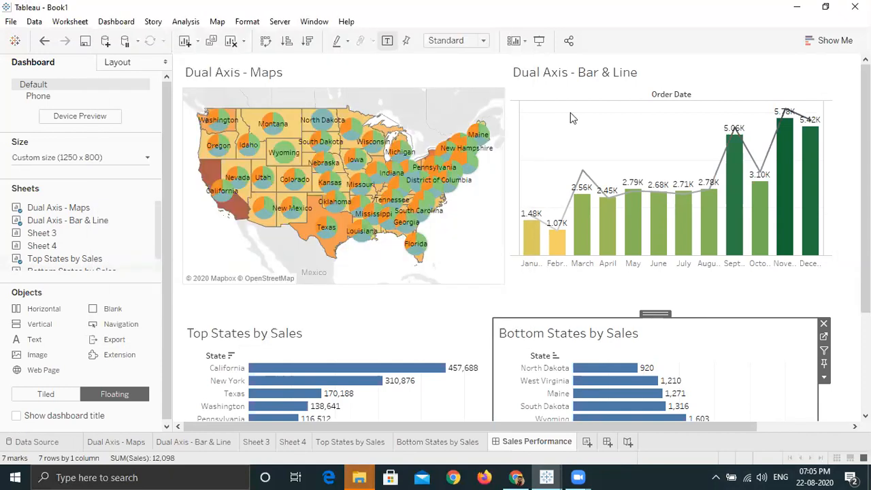